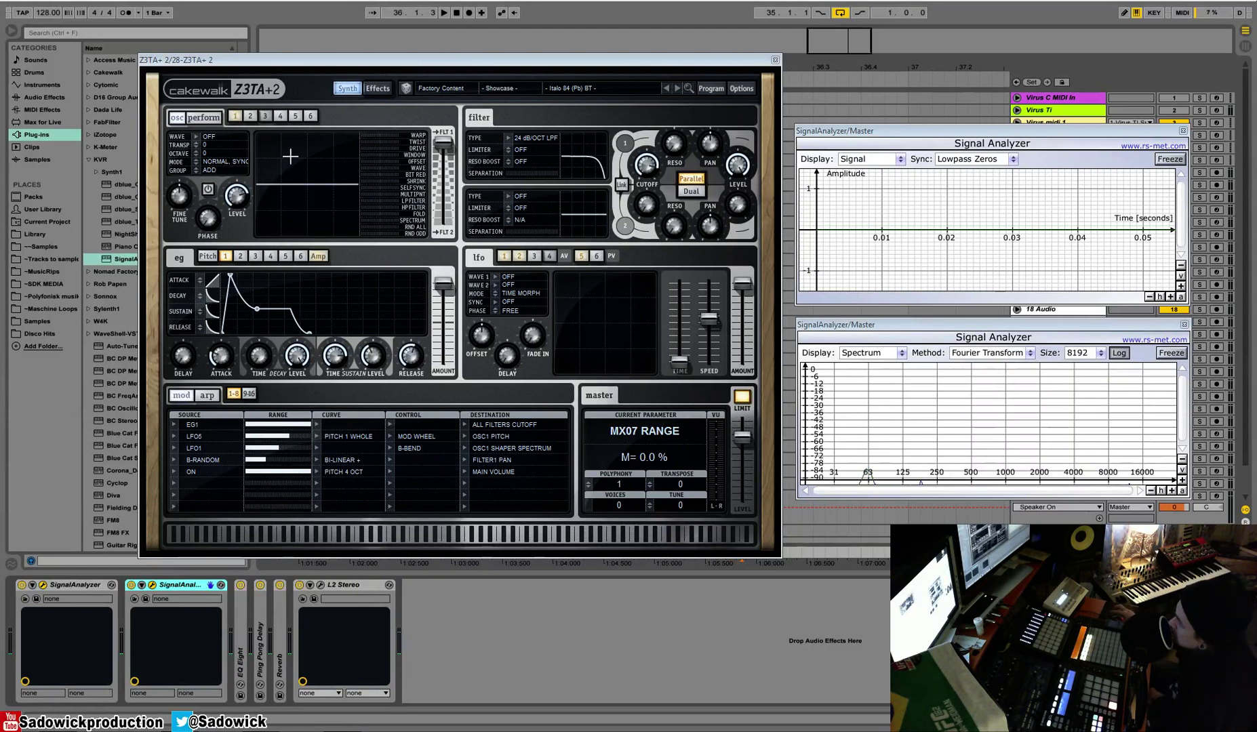
Show oscillator 1's Vintage Saw 3 wave, transposed up one octave, in the focused synth window
click(256, 136)
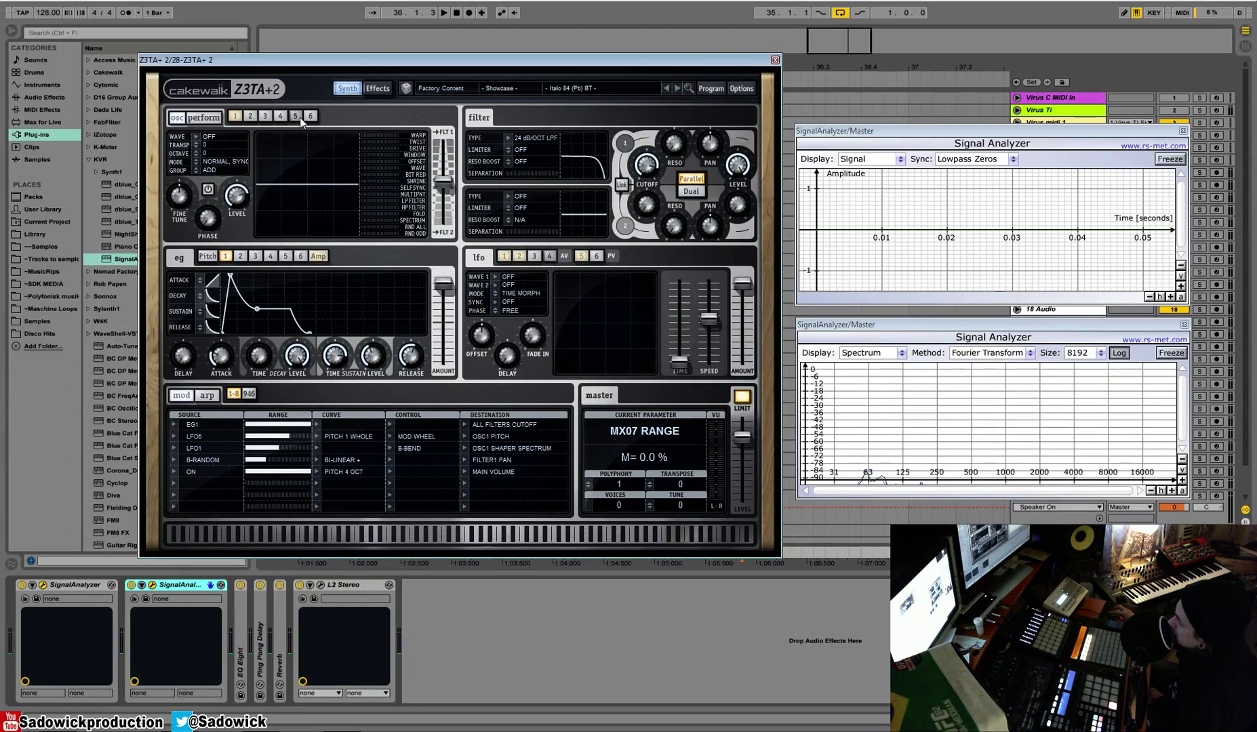
click(236, 118)
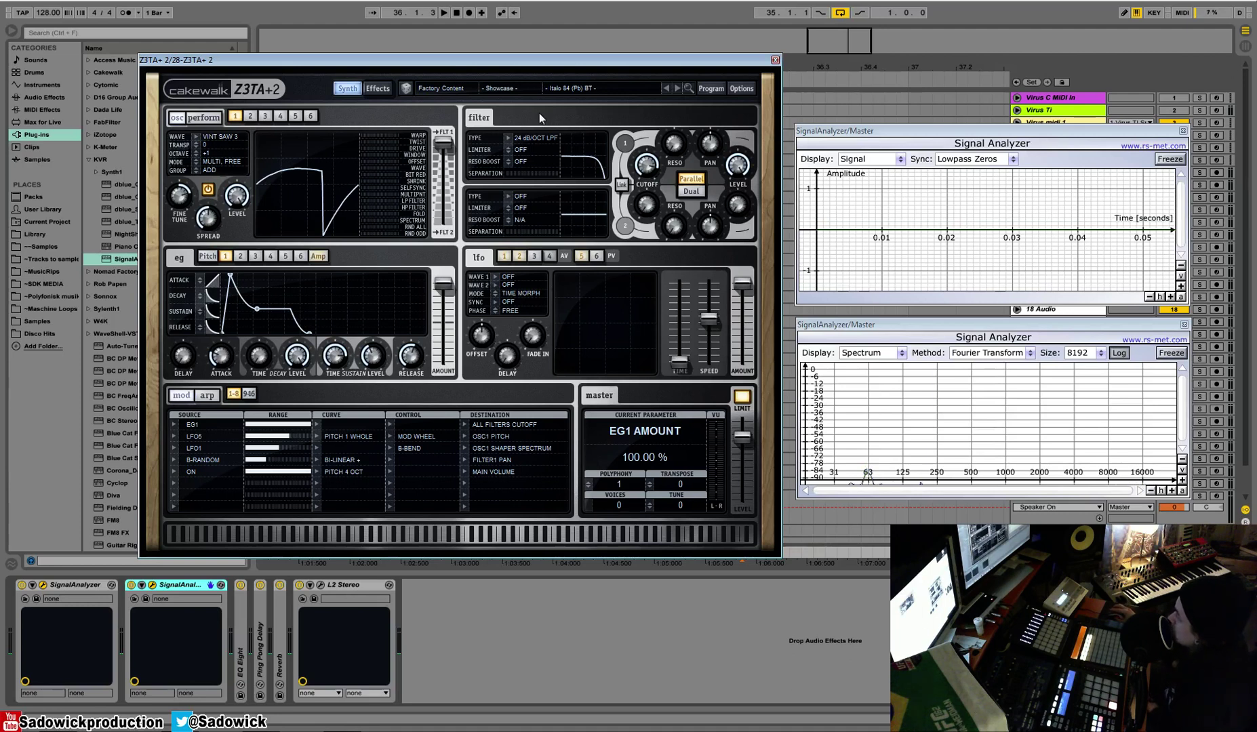
Initialize Z3TA+ 2 to a blank program and reposition both SignalAnalyzer windows to reveal the Virus Ti track
click(712, 88)
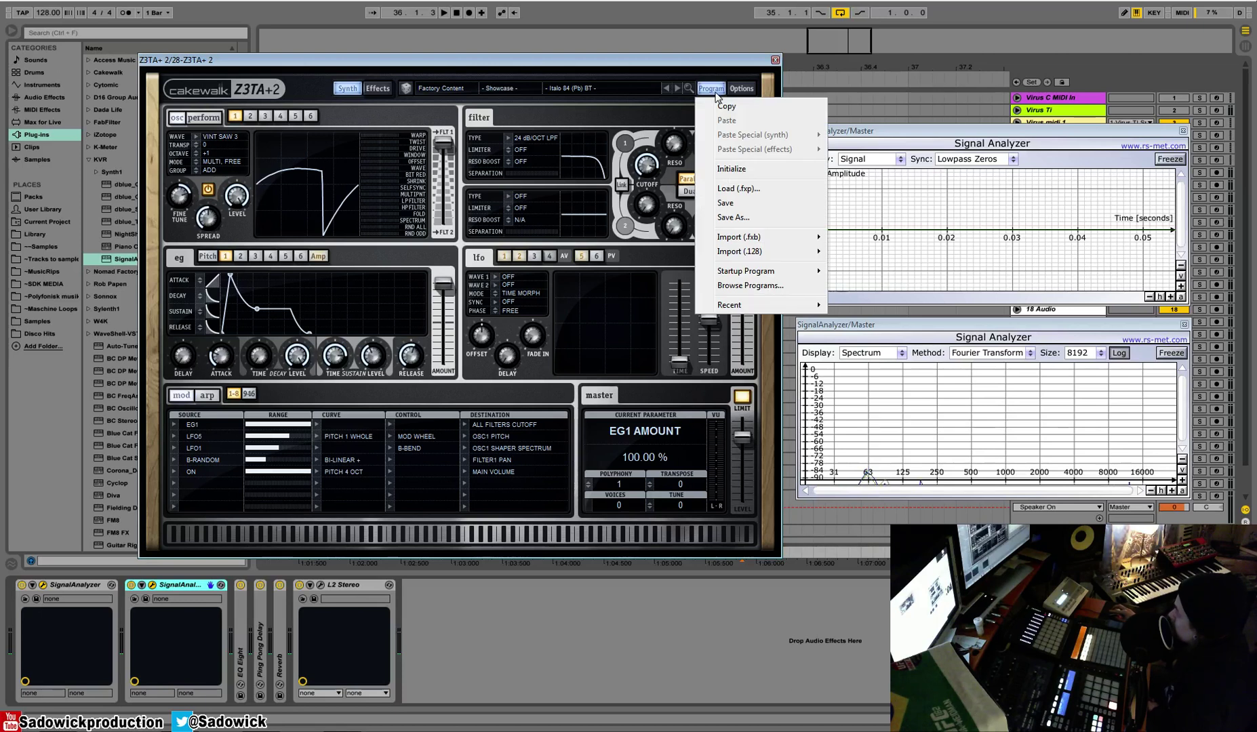
click(729, 172)
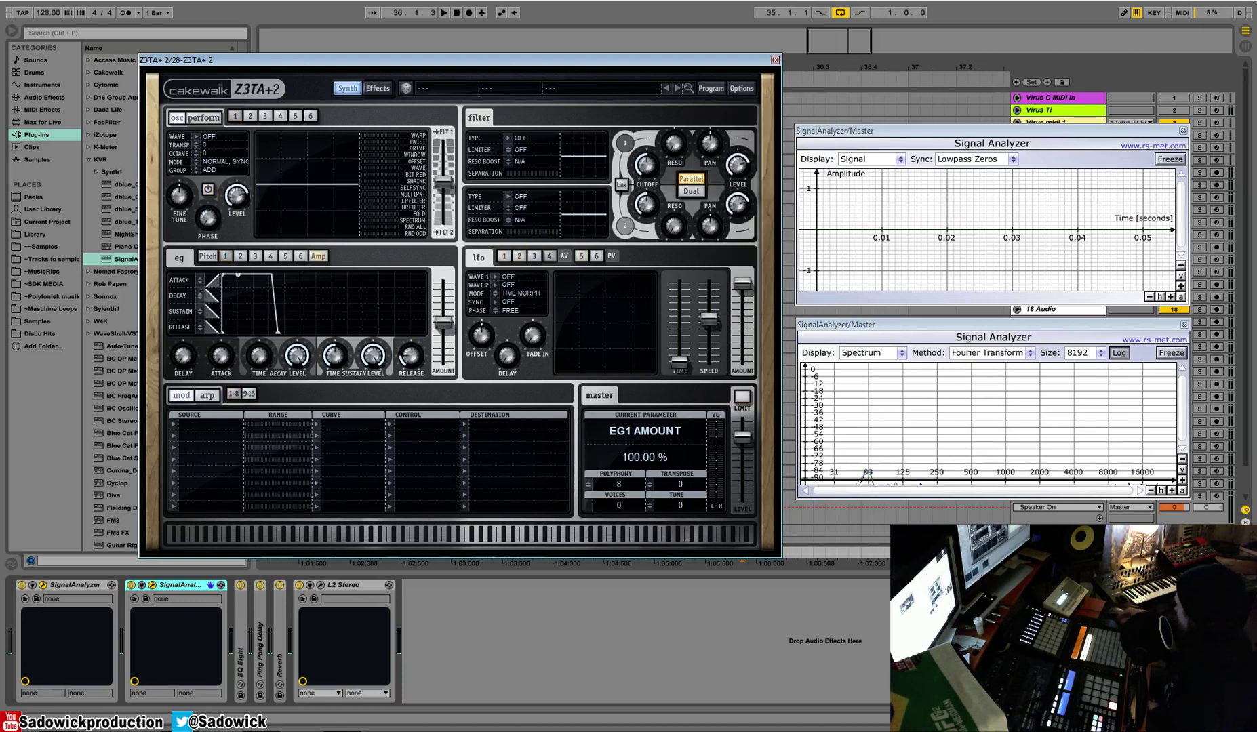
mouse_move(1063, 138)
mouse_down()
mouse_move(884, 94)
mouse_move(1051, 120)
mouse_up()
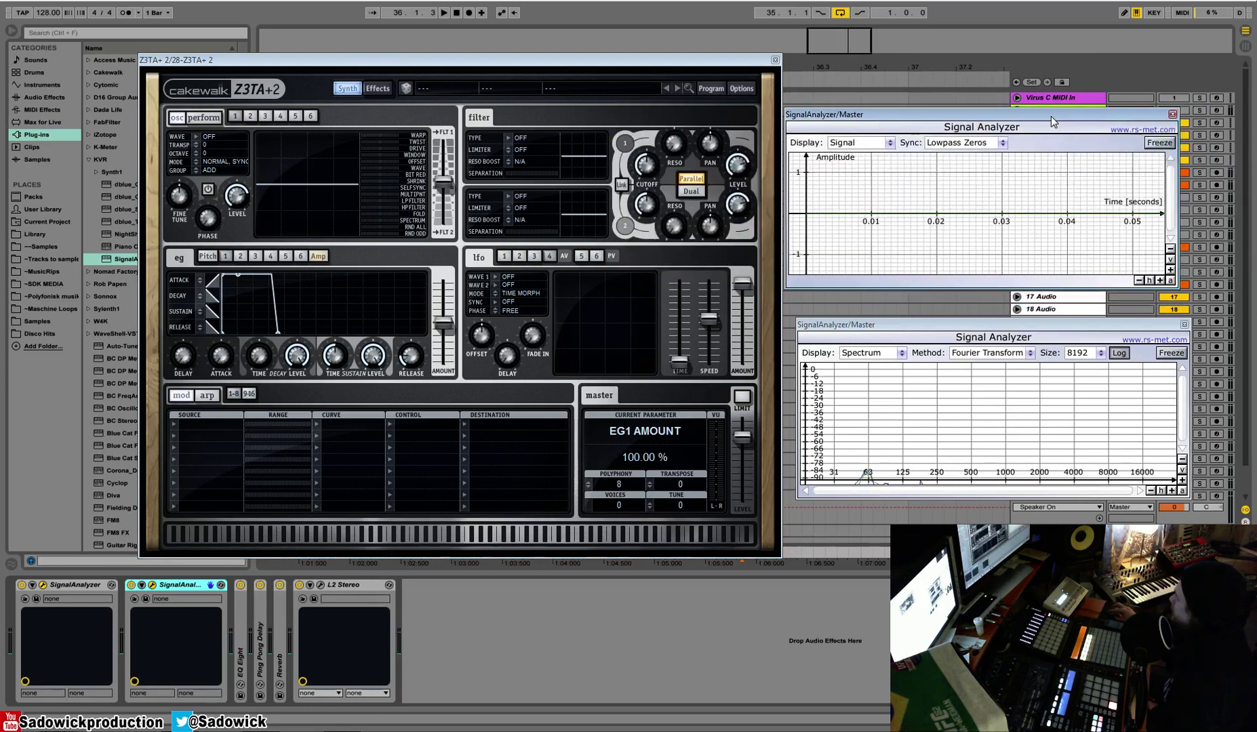
mouse_move(1045, 326)
mouse_down()
mouse_move(1037, 197)
mouse_move(1027, 324)
mouse_up()
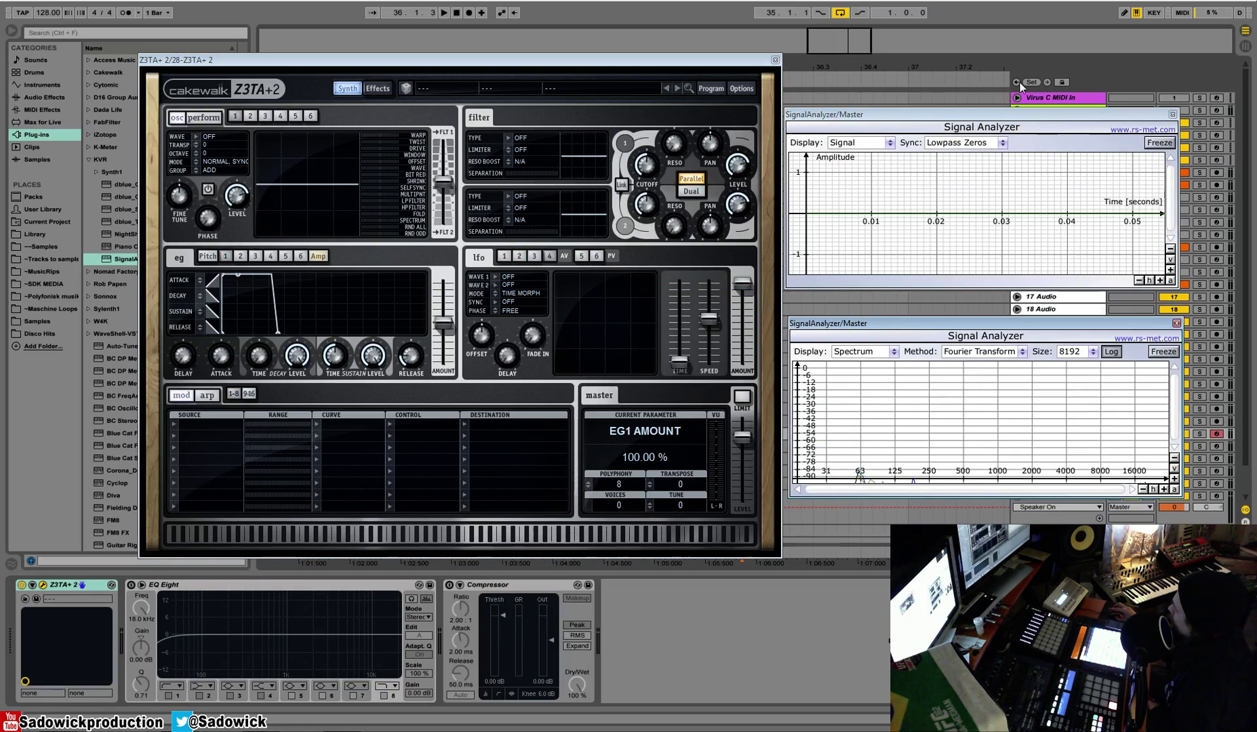
drag(1006, 117, 1009, 130)
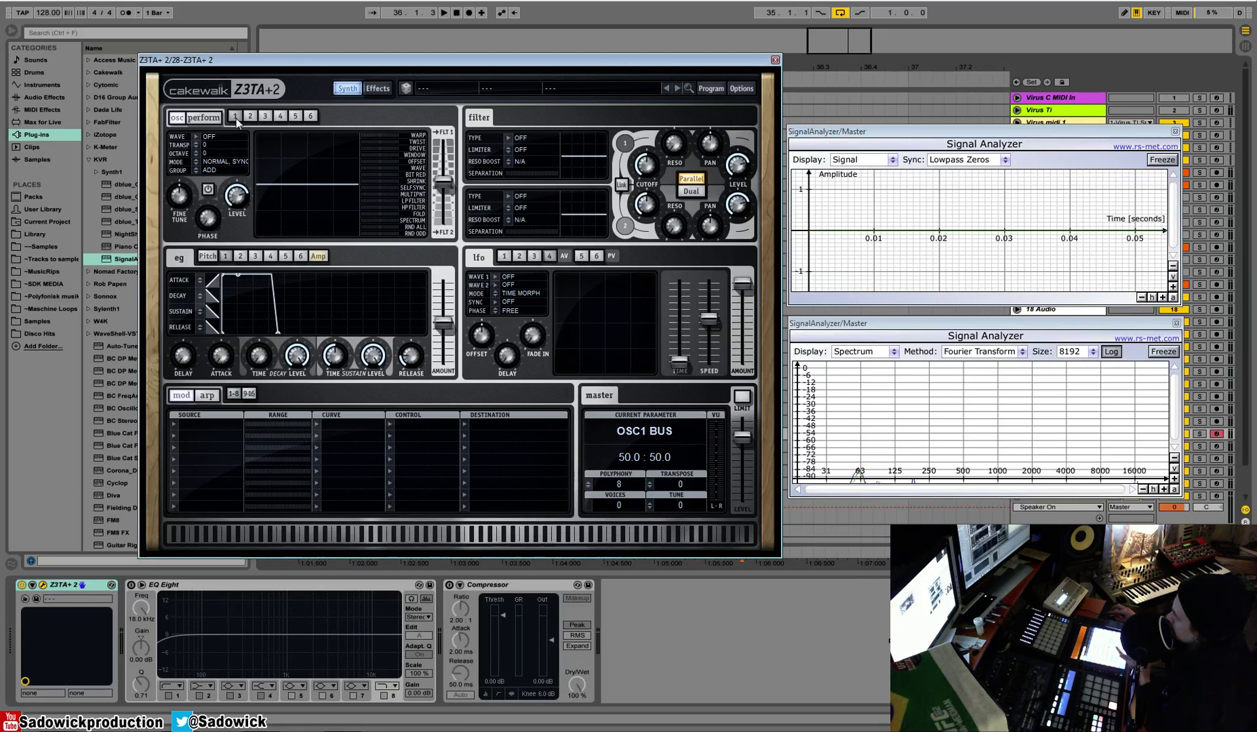
Load Vintage Saw 1 into oscillator 1, then step through the saw waves to SAW+SIN OCT
click(196, 135)
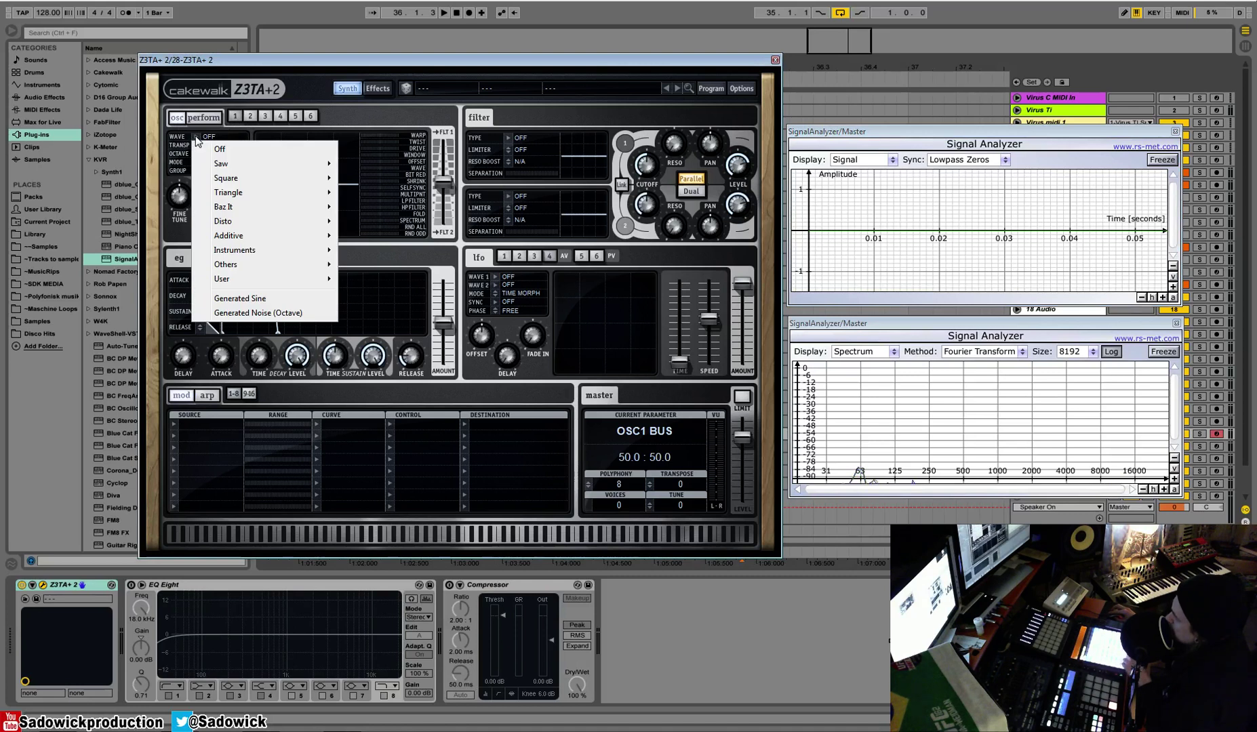
mouse_move(241, 166)
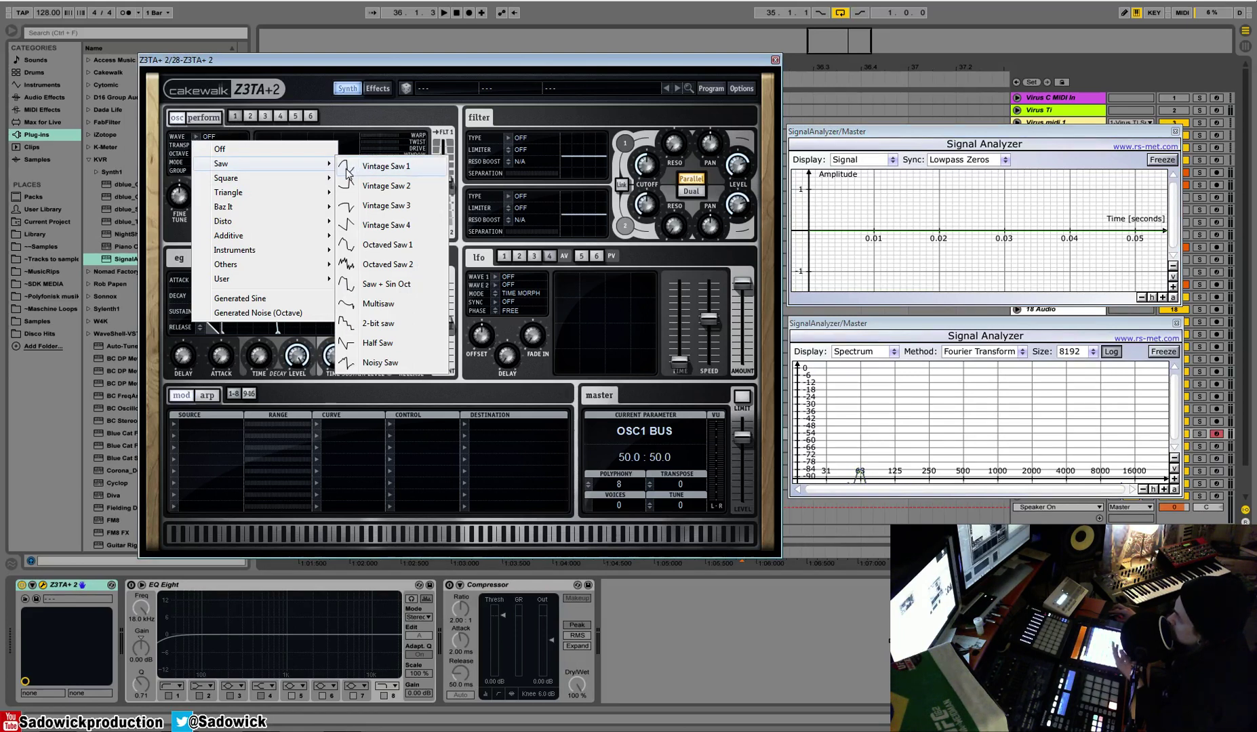
click(392, 171)
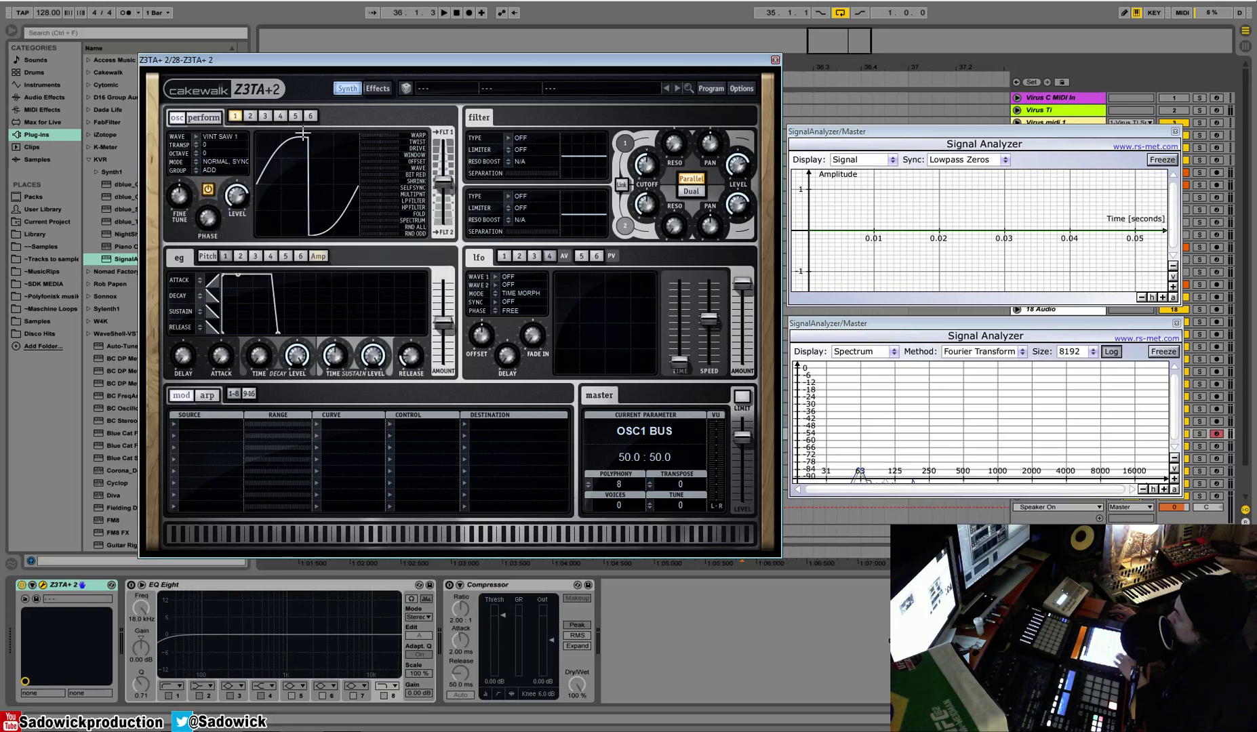
scroll(216, 136, down, 1)
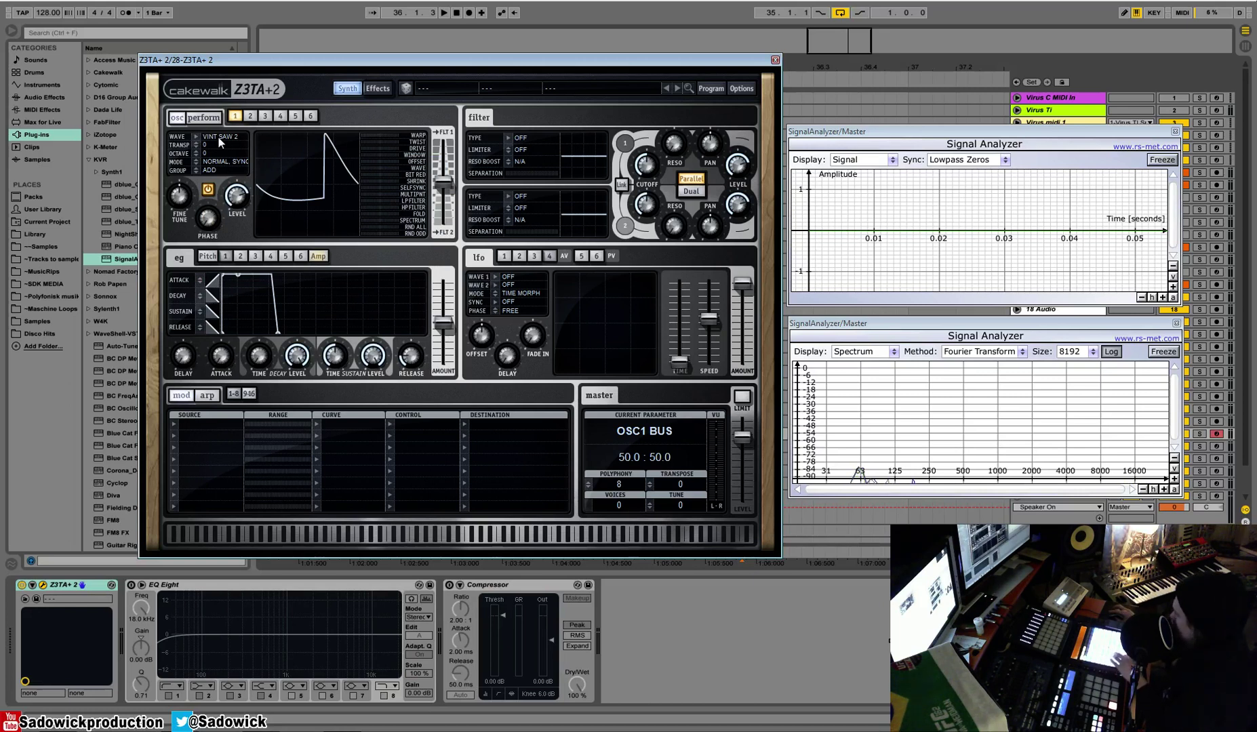
scroll(219, 141, up, 1)
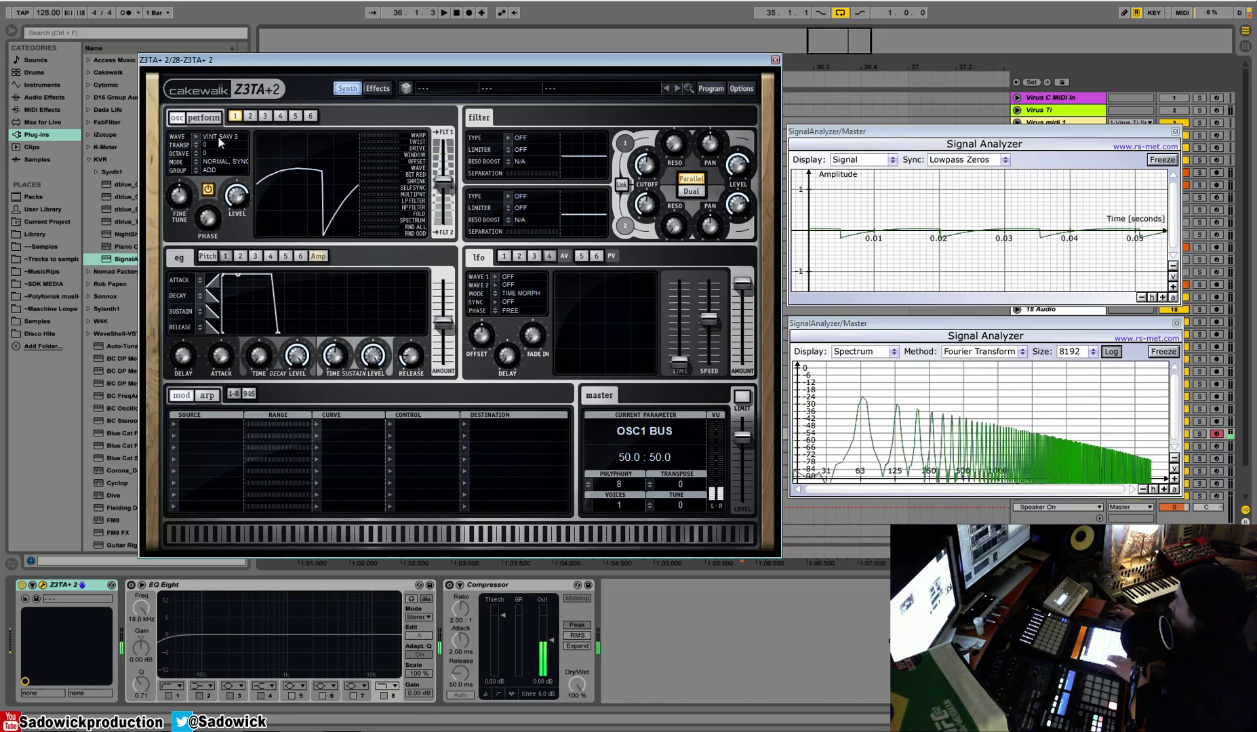
scroll(219, 141, up, 1)
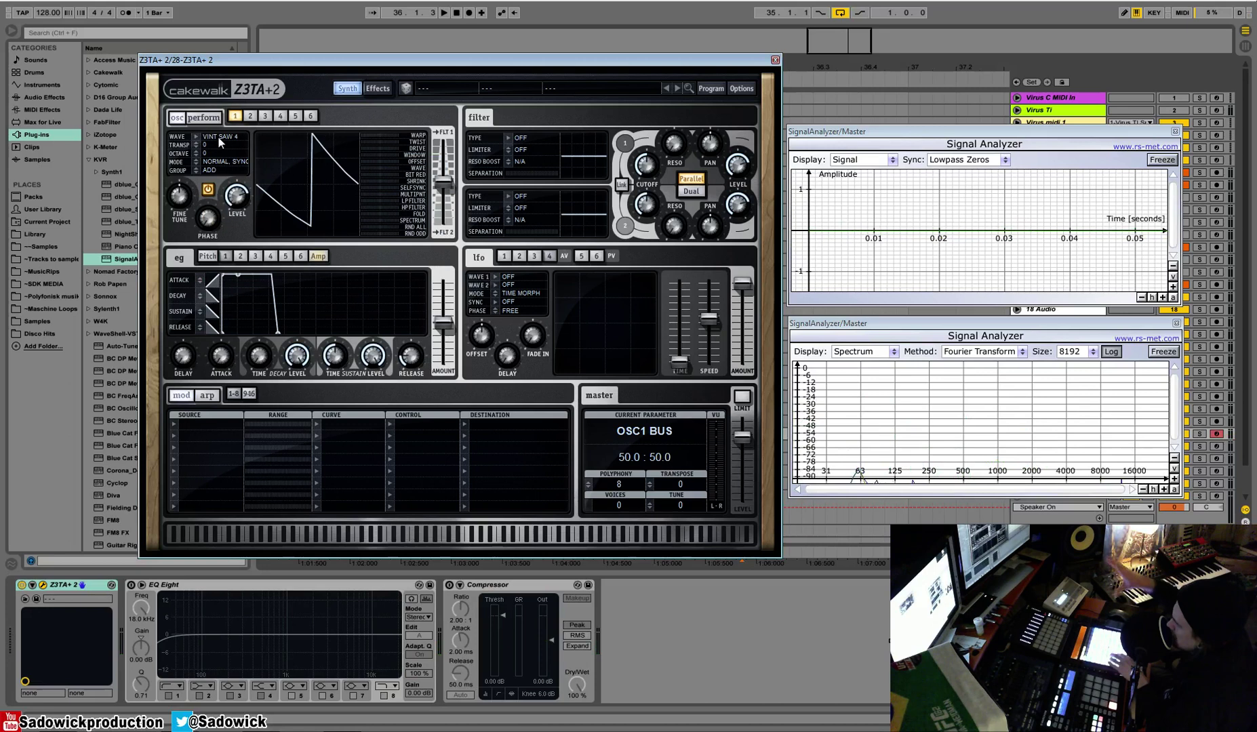
scroll(219, 140, up, 1)
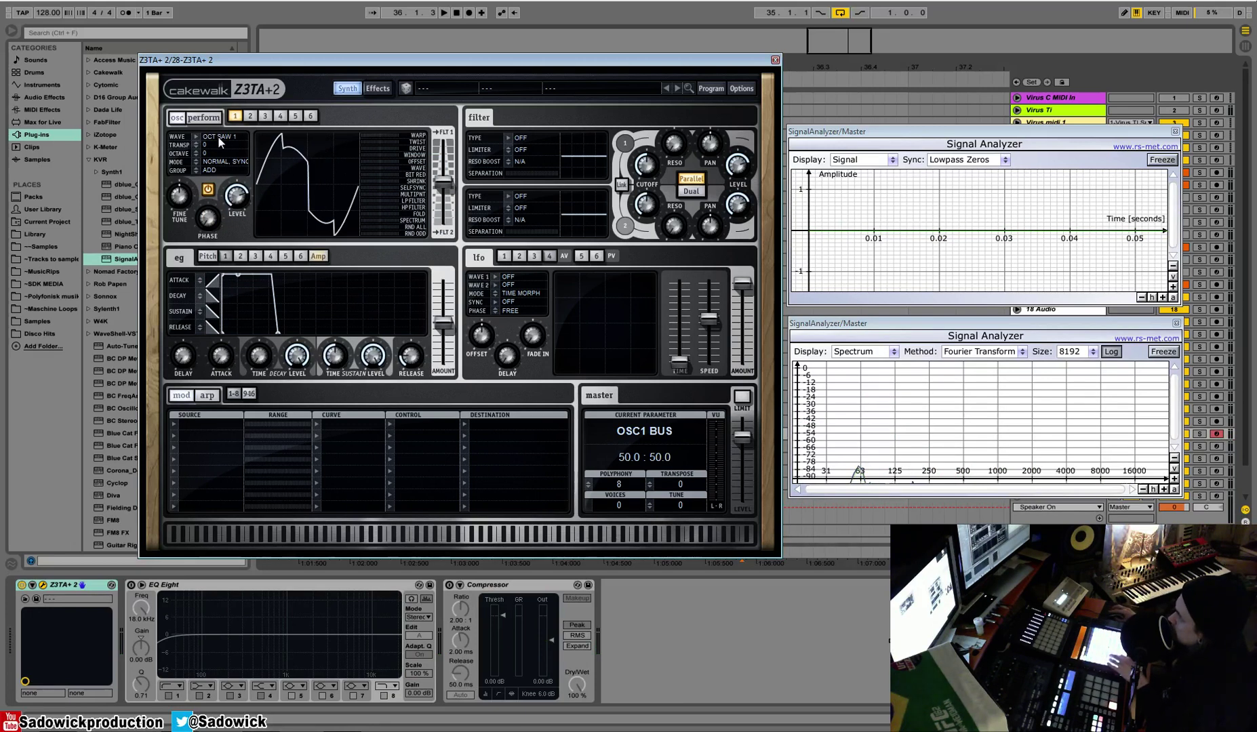
scroll(219, 140, up, 1)
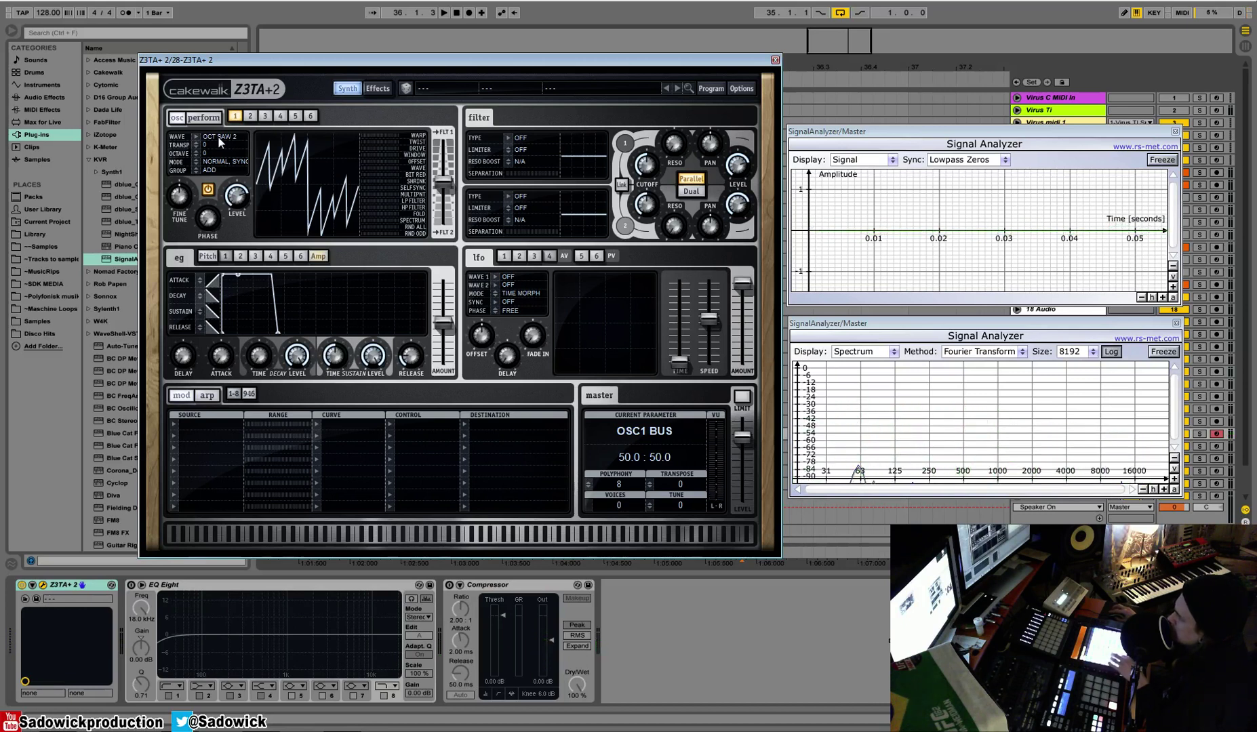
scroll(218, 138, up, 1)
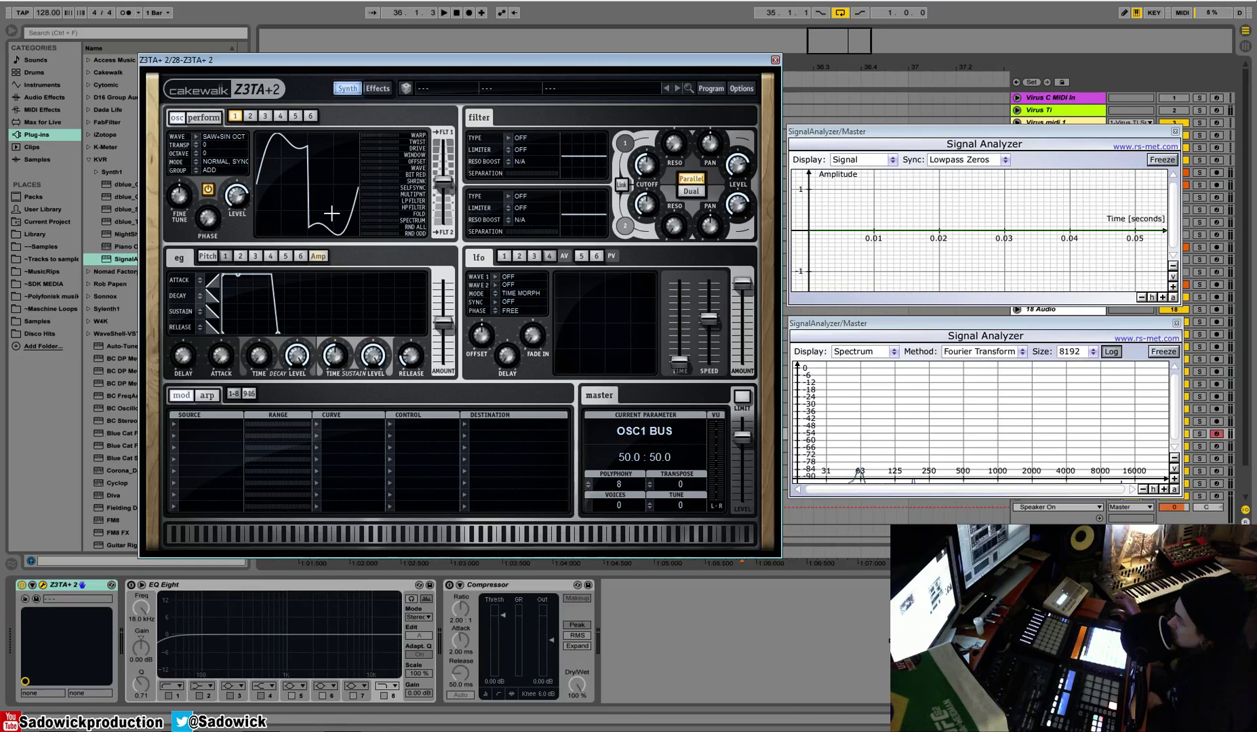
Load User 1 into oscillator 1's wave field, then move on to the USER 5 sine
click(204, 139)
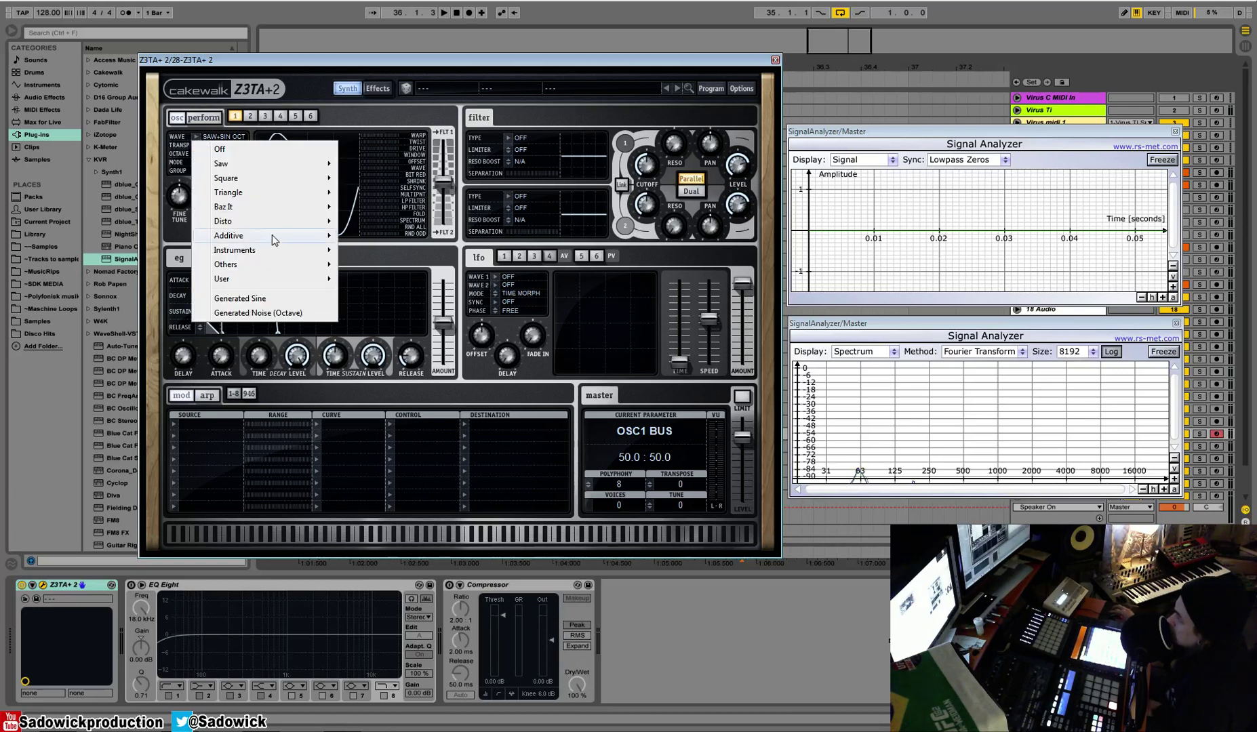
mouse_move(256, 278)
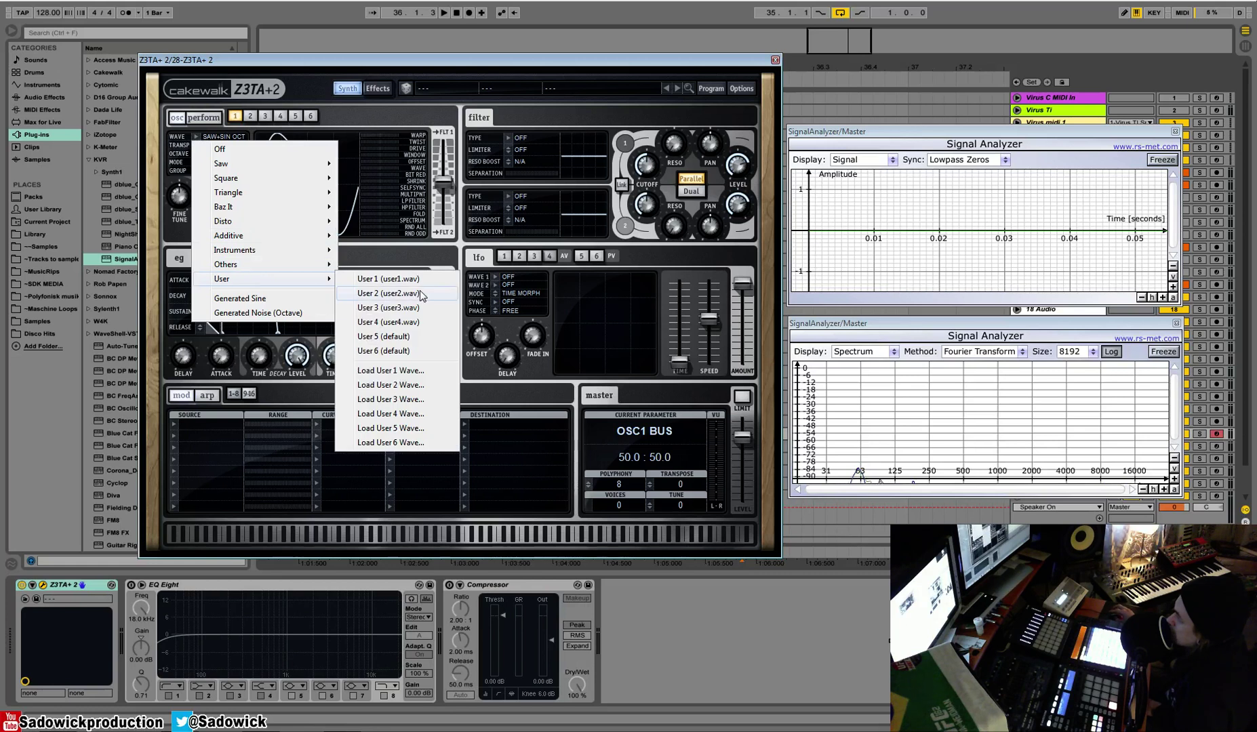
mouse_move(298, 271)
click(373, 296)
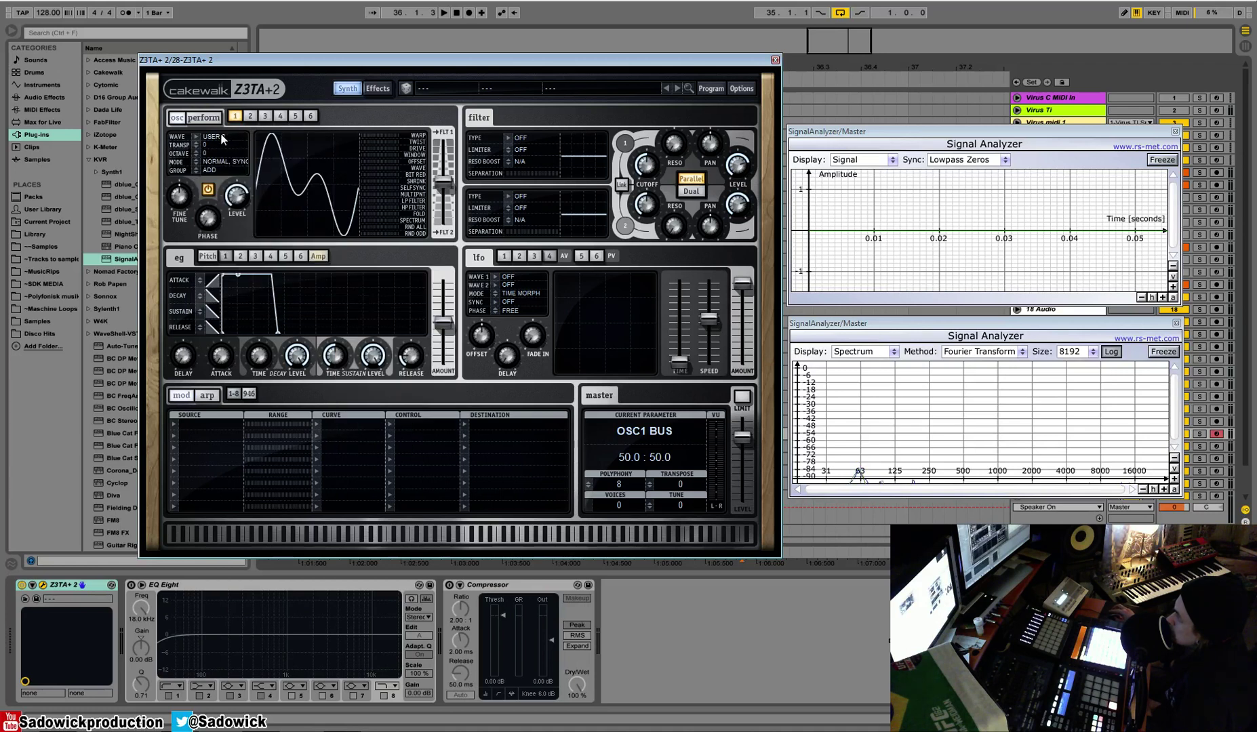
scroll(217, 140, up, 1)
scroll(217, 140, down, 4)
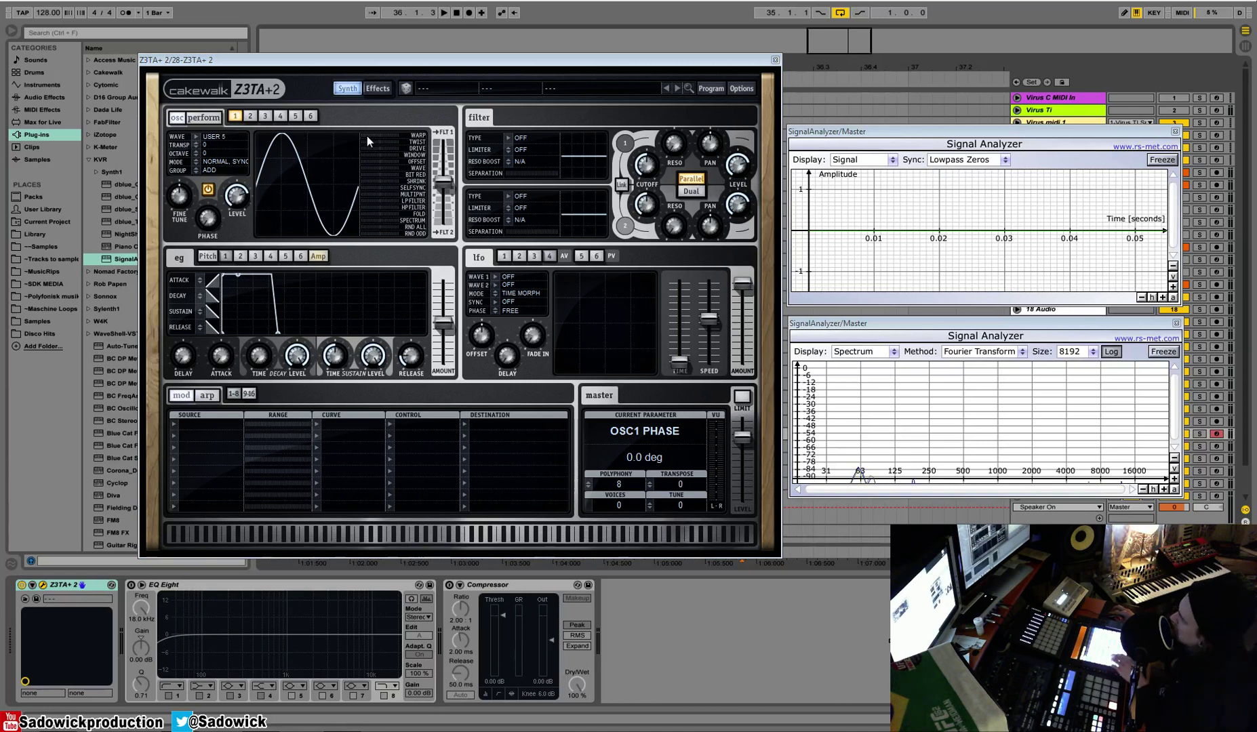
drag(367, 135, 471, 168)
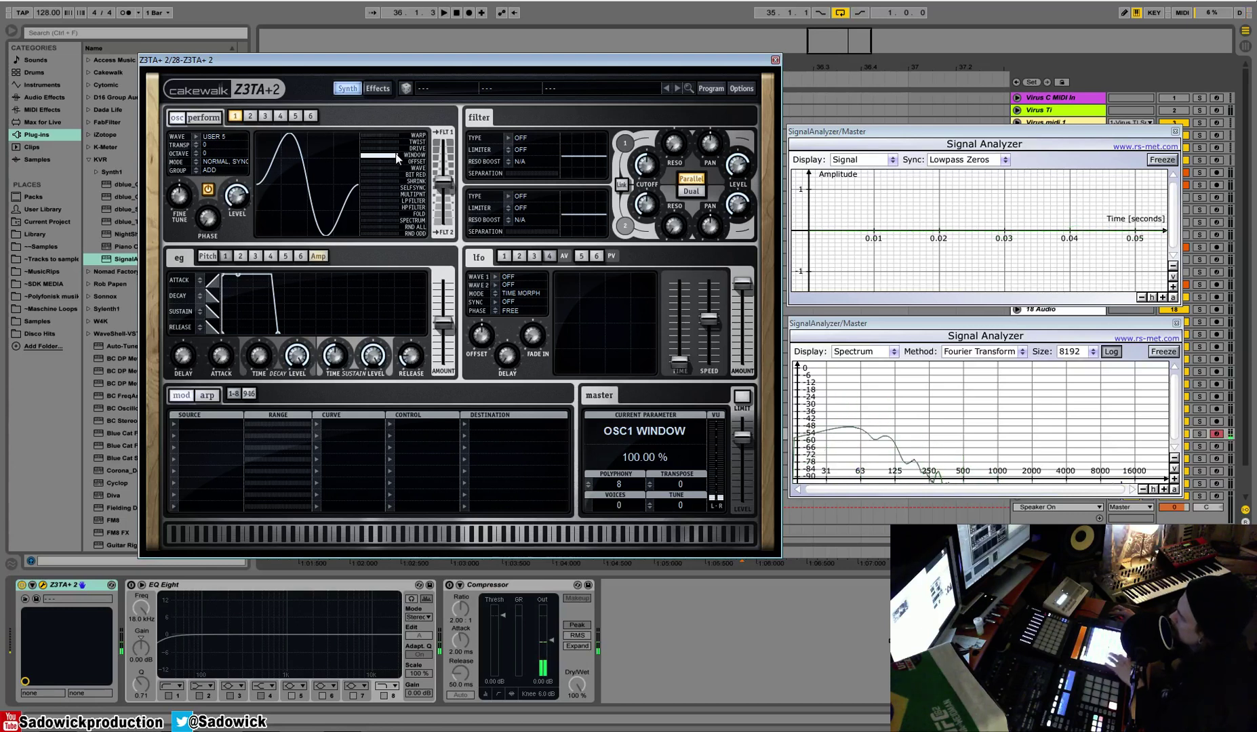
drag(396, 158, 270, 168)
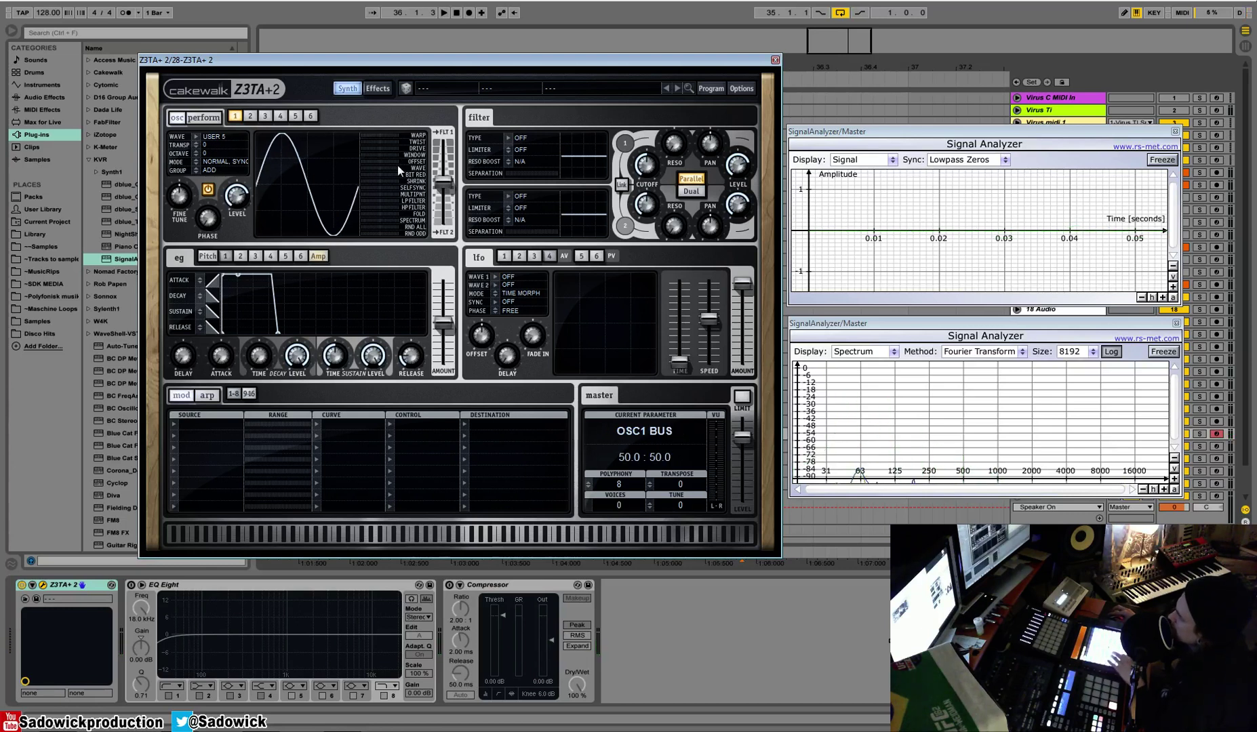
mouse_move(372, 160)
mouse_down()
mouse_move(454, 178)
mouse_move(355, 171)
mouse_up()
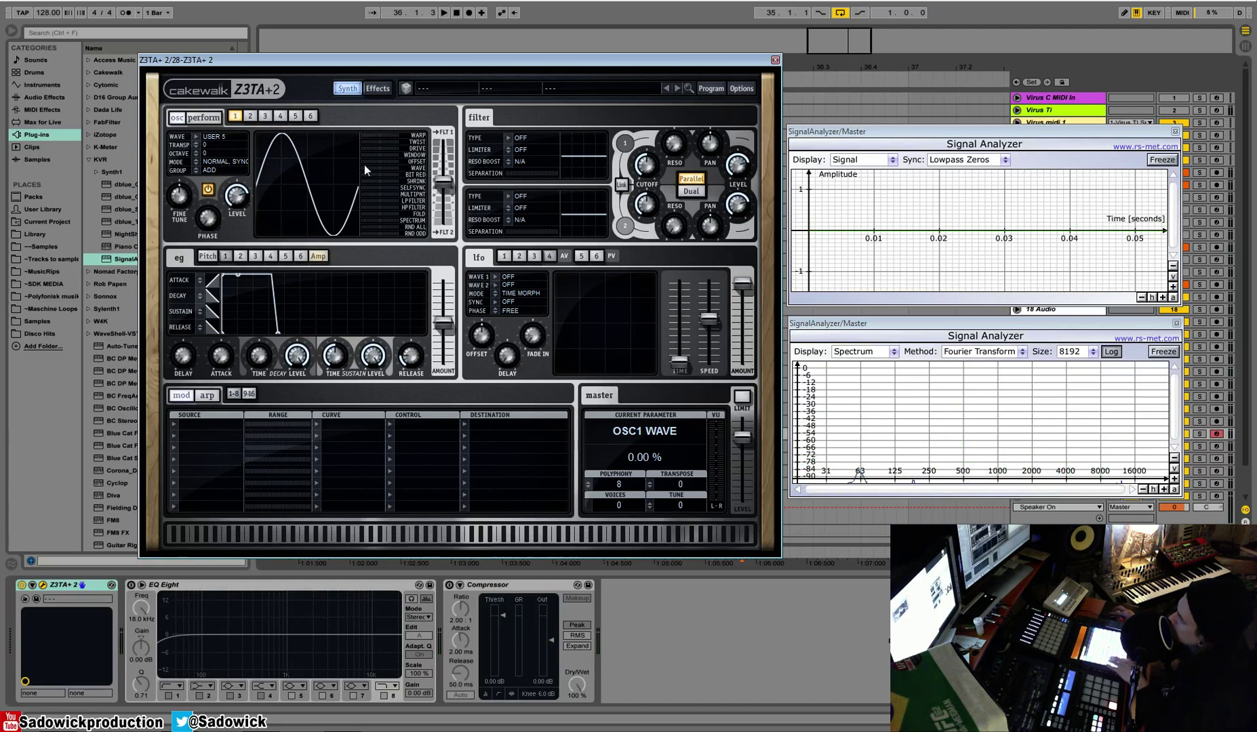
Try wave shaping, bit crush around 52% and maximum shrink on oscillator 1, restoring a full sine
drag(364, 169, 384, 174)
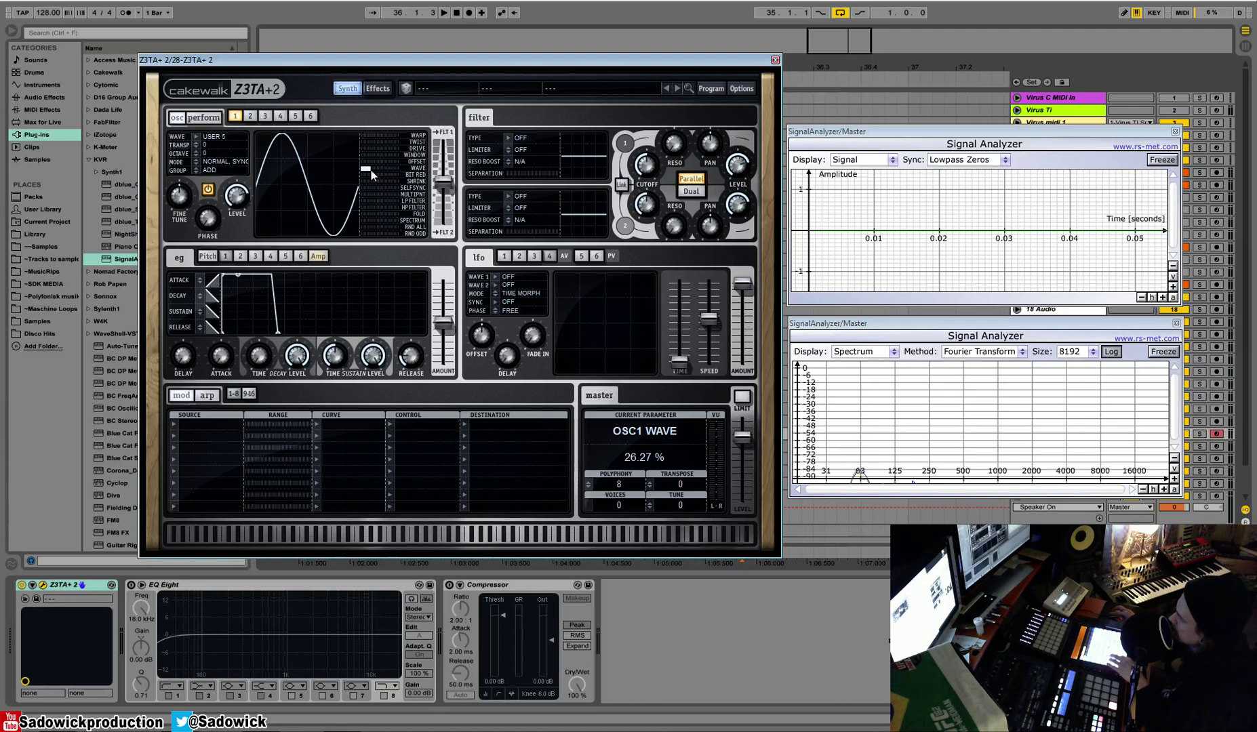
drag(371, 170, 456, 183)
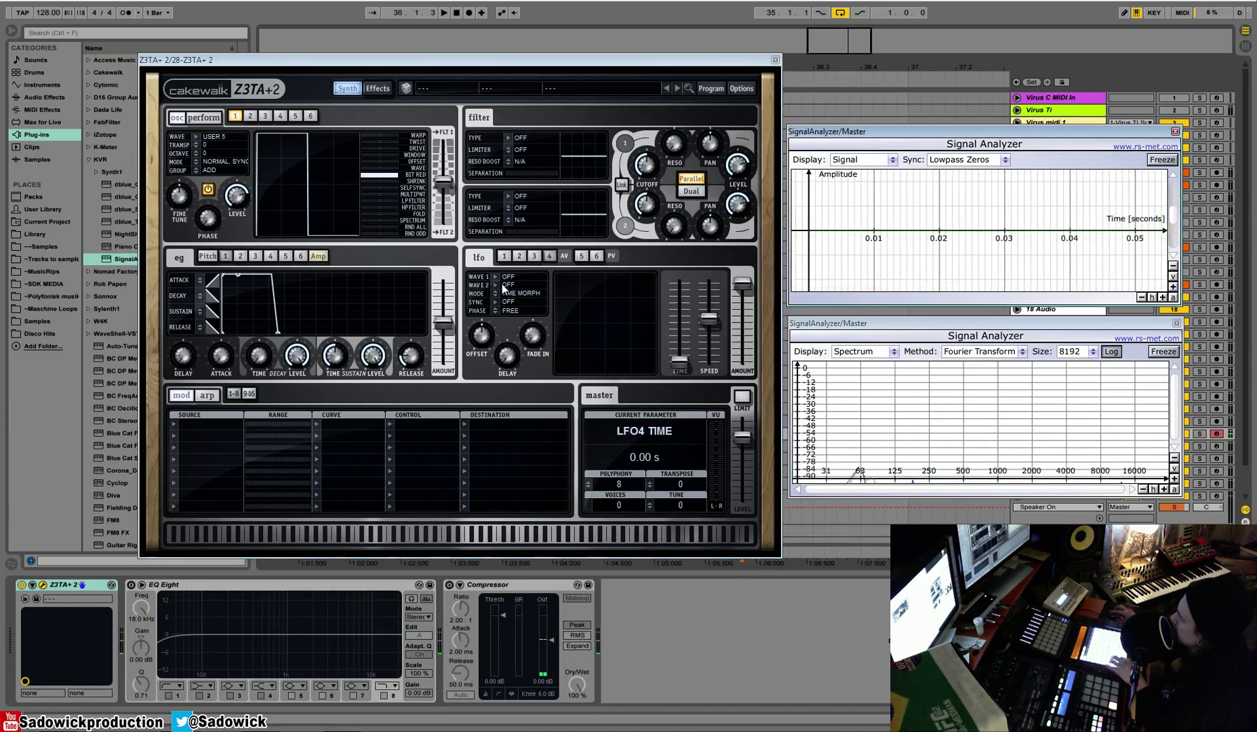
drag(388, 176, 359, 188)
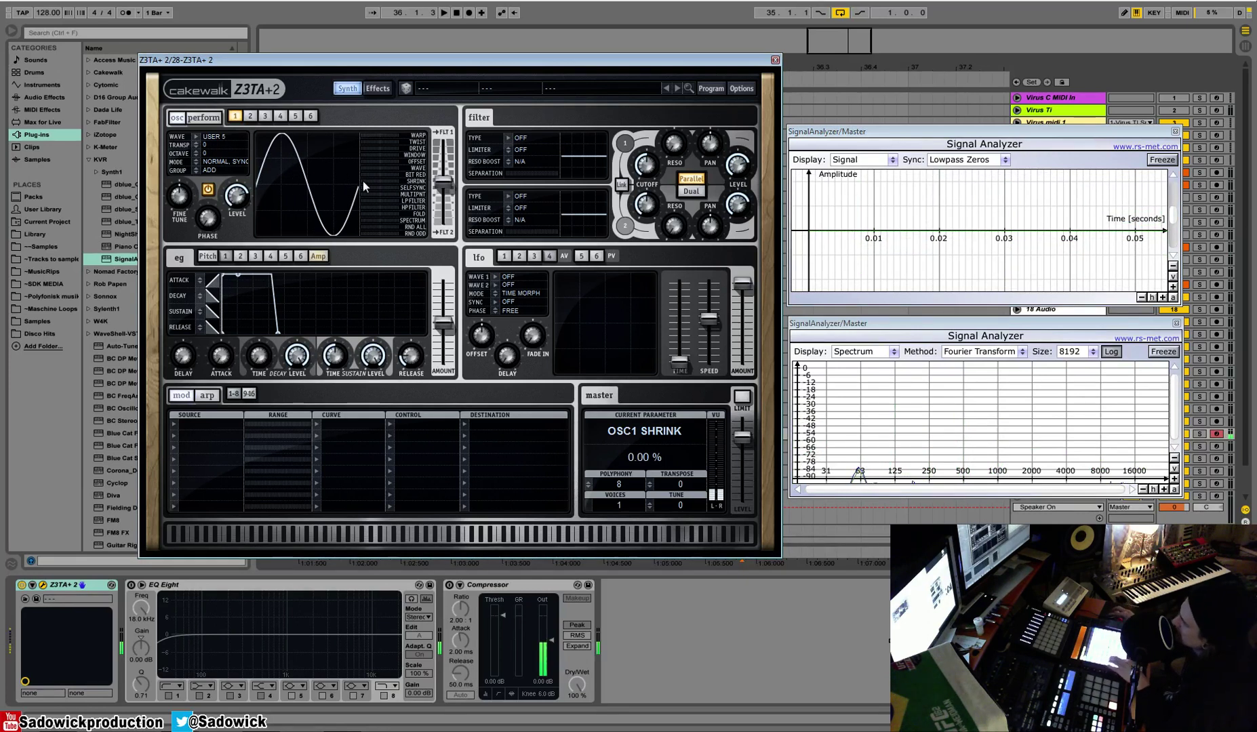
drag(362, 181, 451, 184)
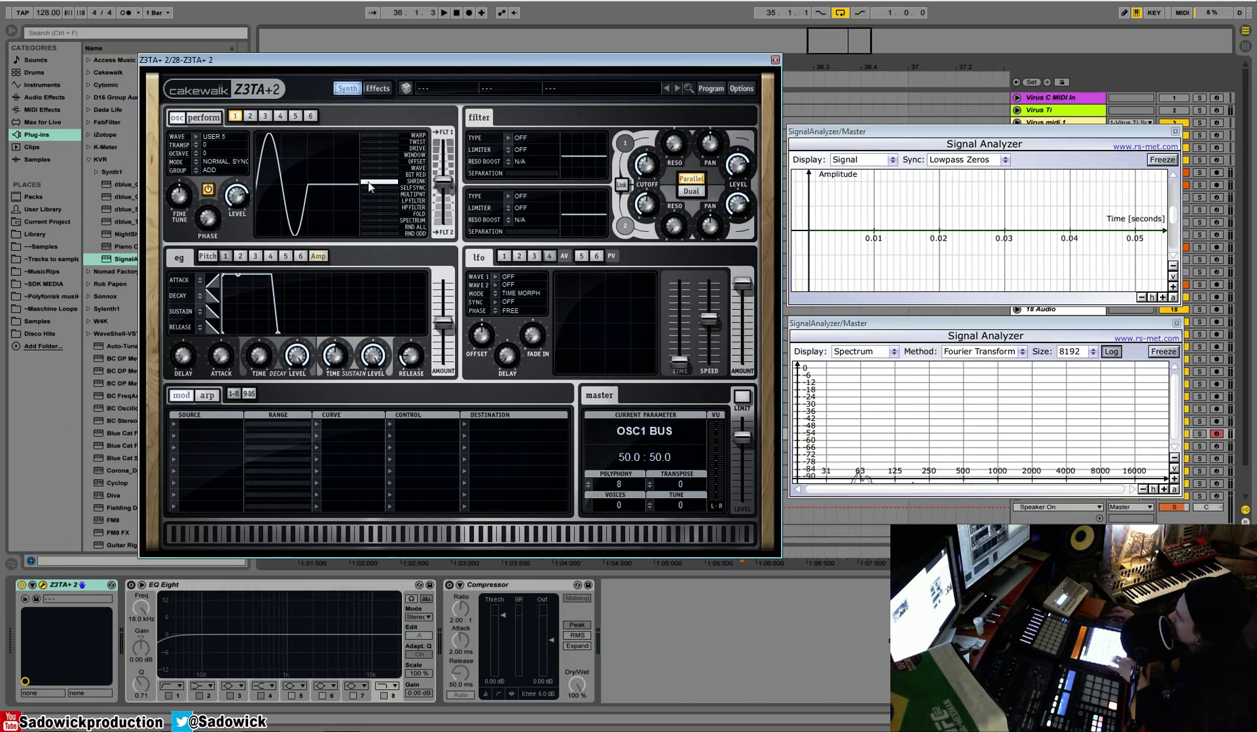
drag(397, 185, 470, 208)
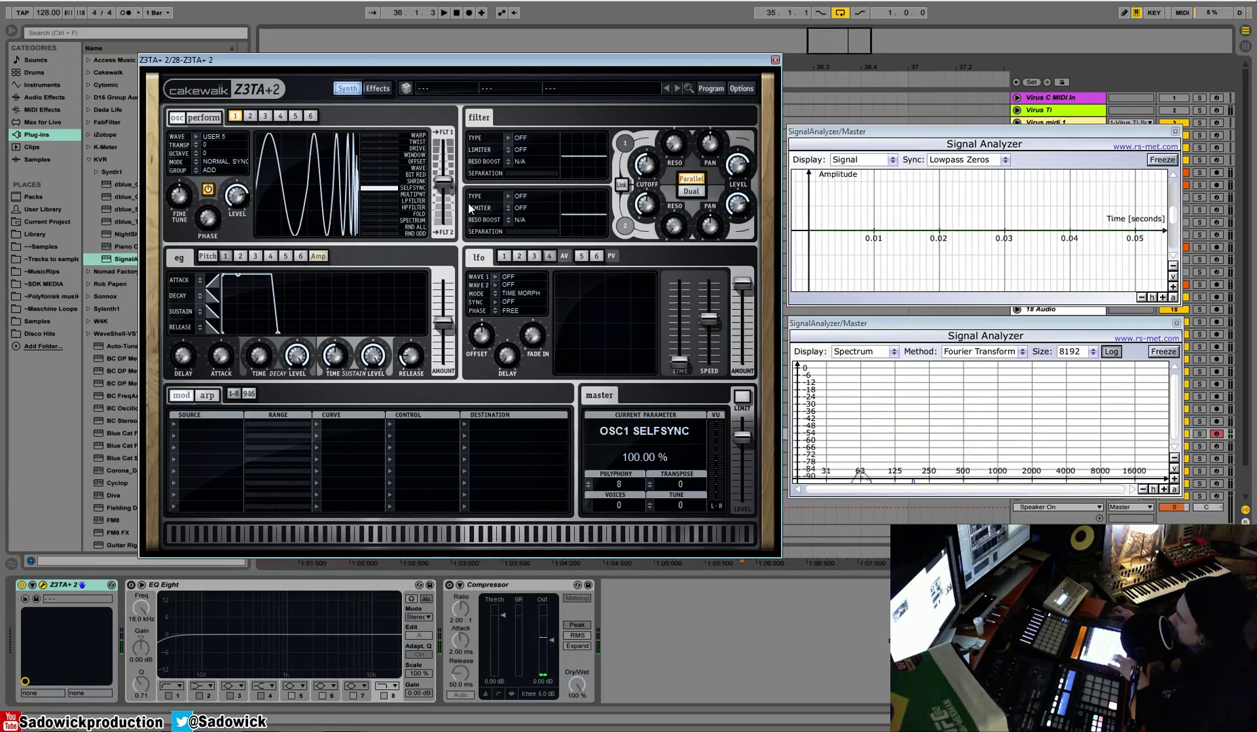
Set oscillator 1's self-sync to 0%, try LP filter and fold, and reset FOLD to 0.00%
drag(400, 190, 304, 193)
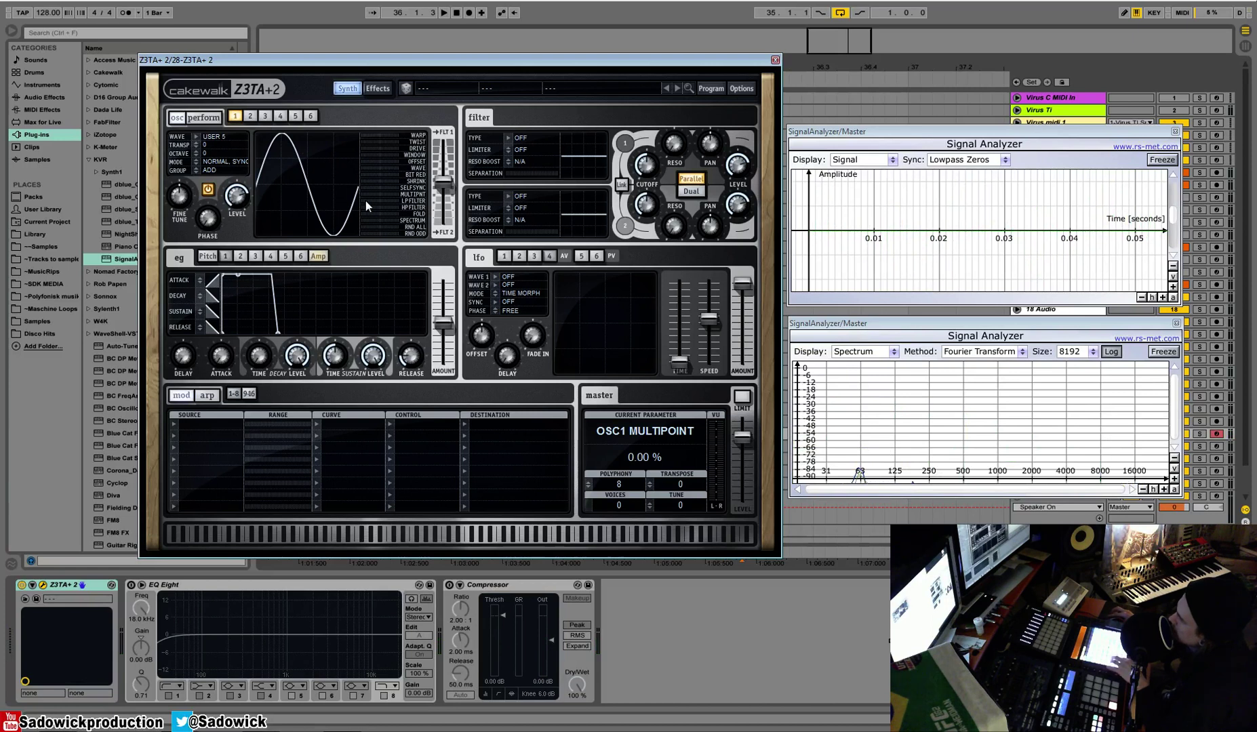
mouse_move(365, 200)
mouse_down()
mouse_move(424, 202)
mouse_move(346, 202)
mouse_up()
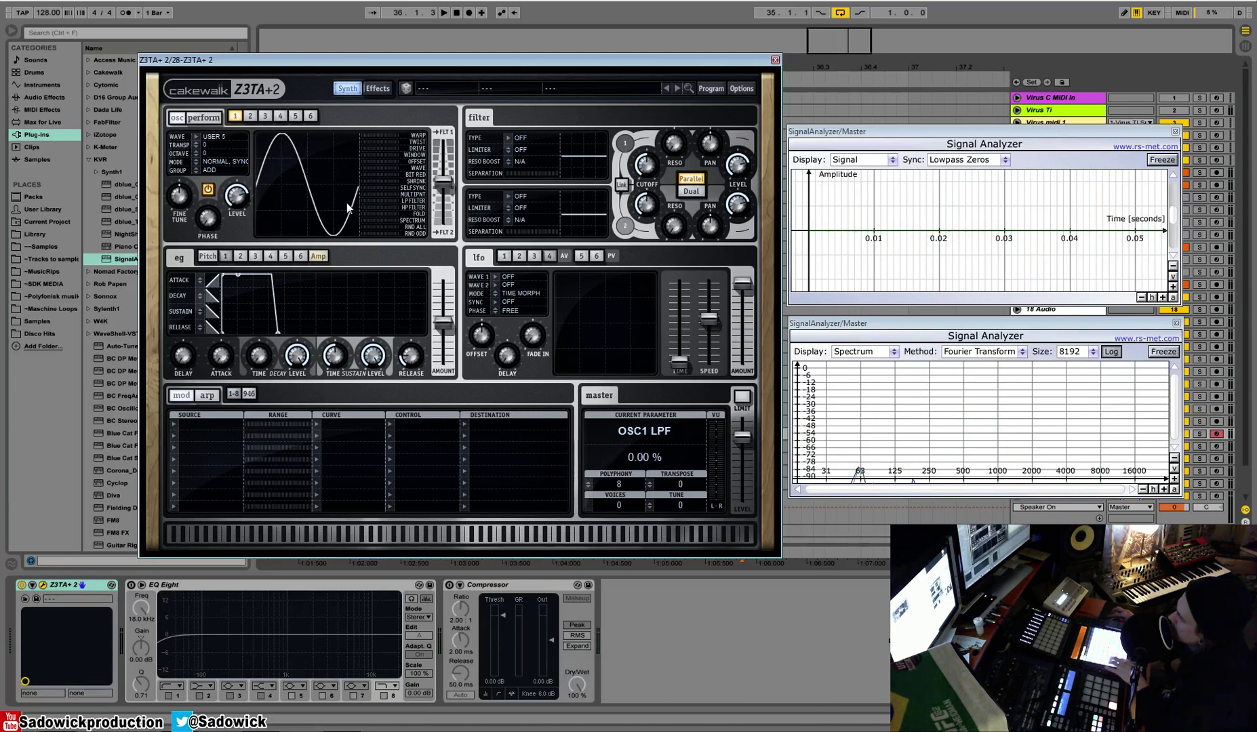
drag(372, 213, 418, 254)
click(380, 213)
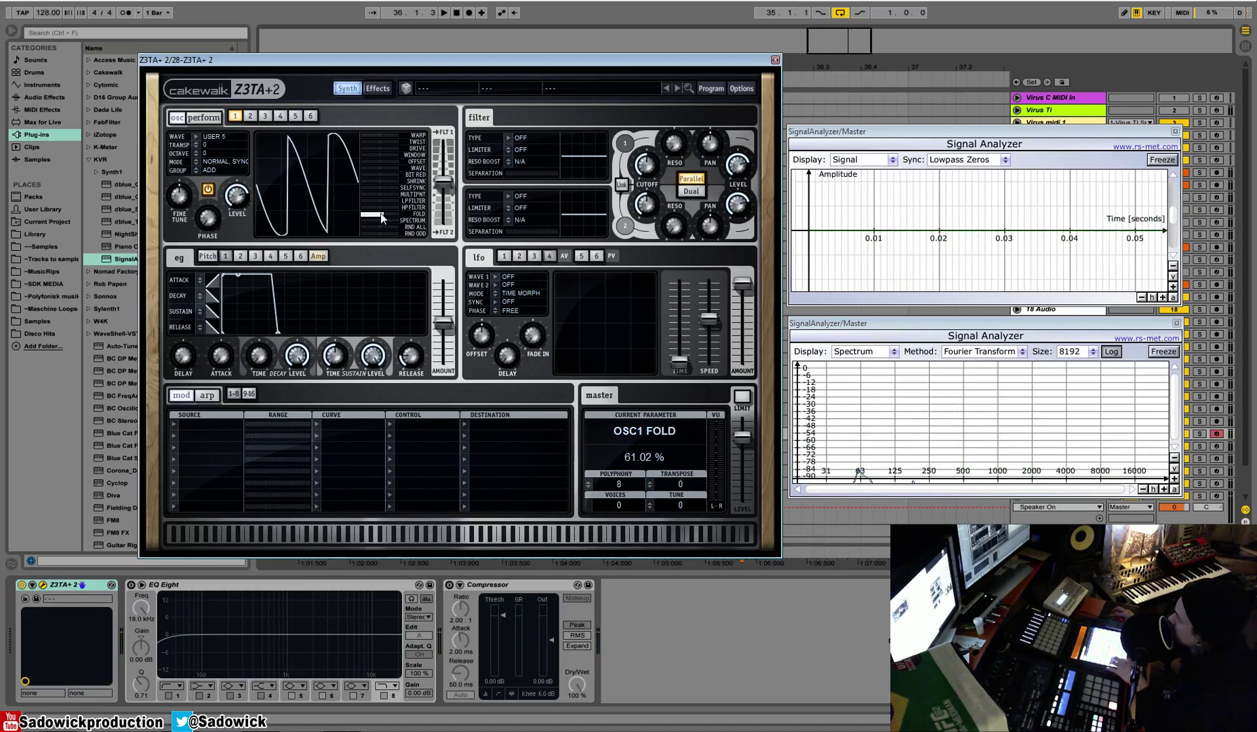
double_click(381, 213)
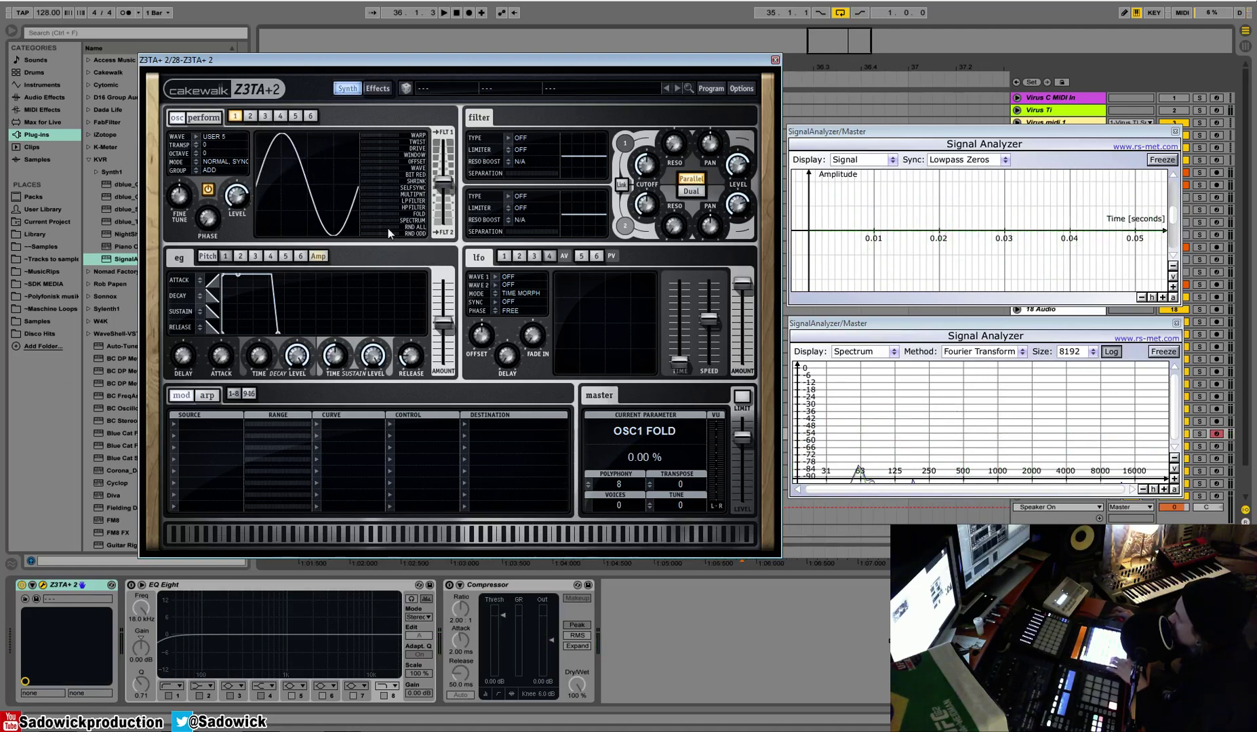
click(197, 137)
mouse_move(225, 167)
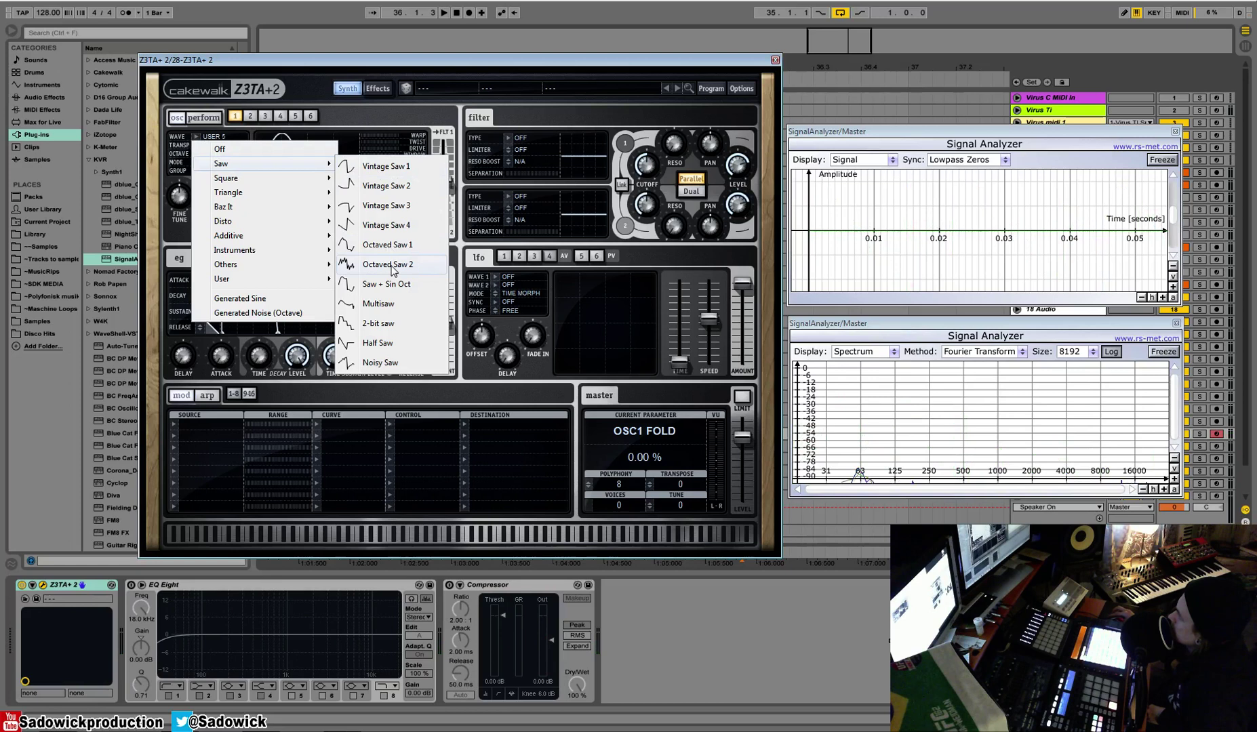
Choose the Multisaw wave for oscillator 1 and experiment with Spectrum shaping up to about 16%
click(399, 313)
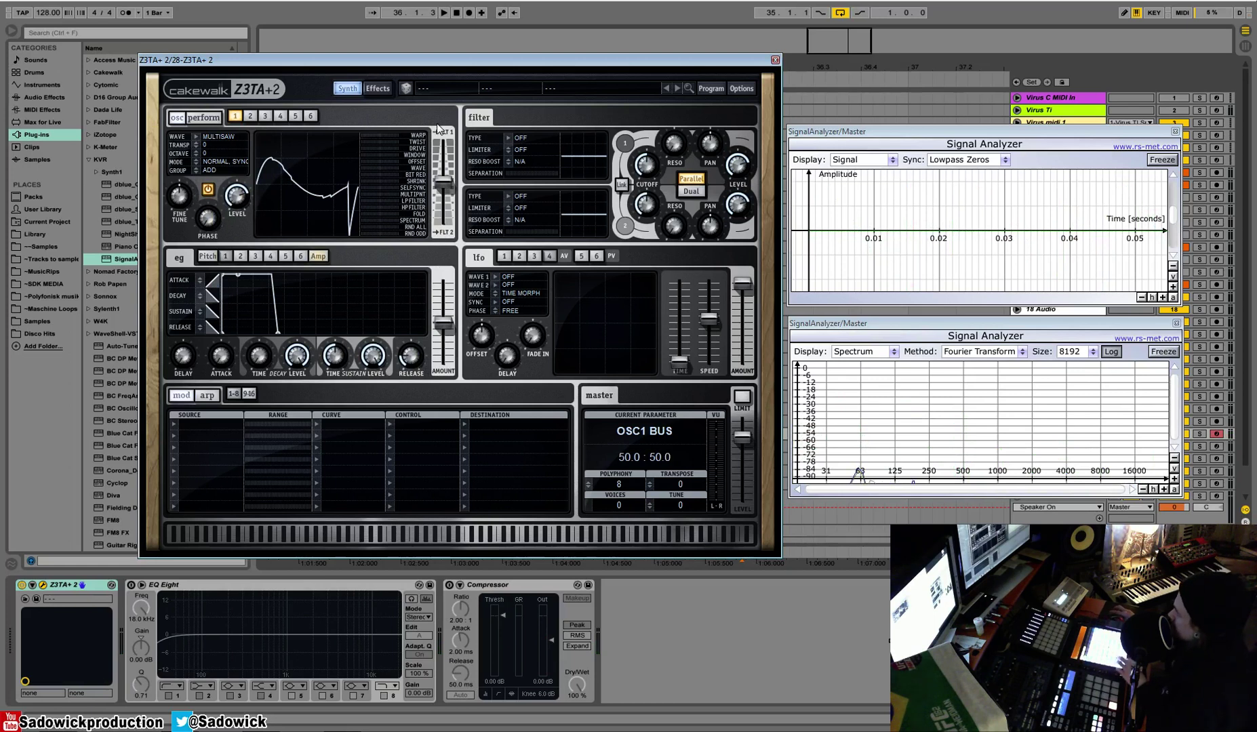
mouse_move(371, 220)
mouse_down()
mouse_move(395, 219)
mouse_move(362, 228)
mouse_up()
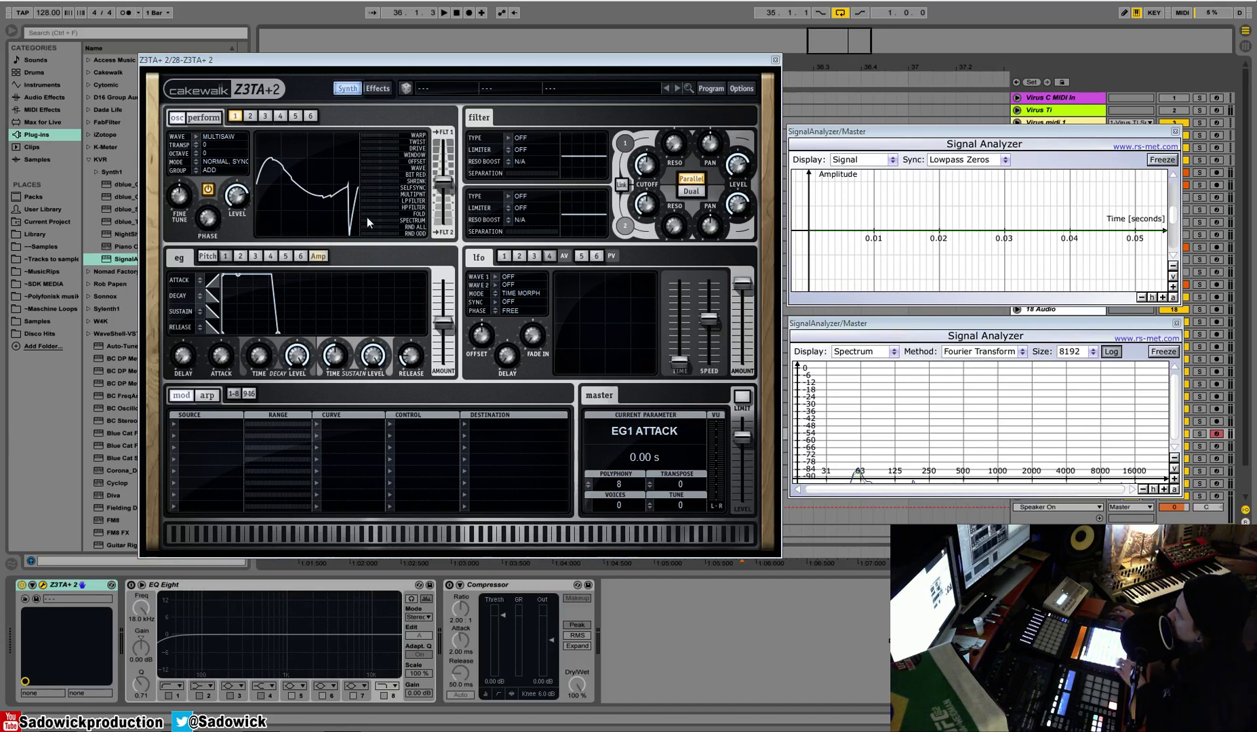
drag(367, 221, 338, 221)
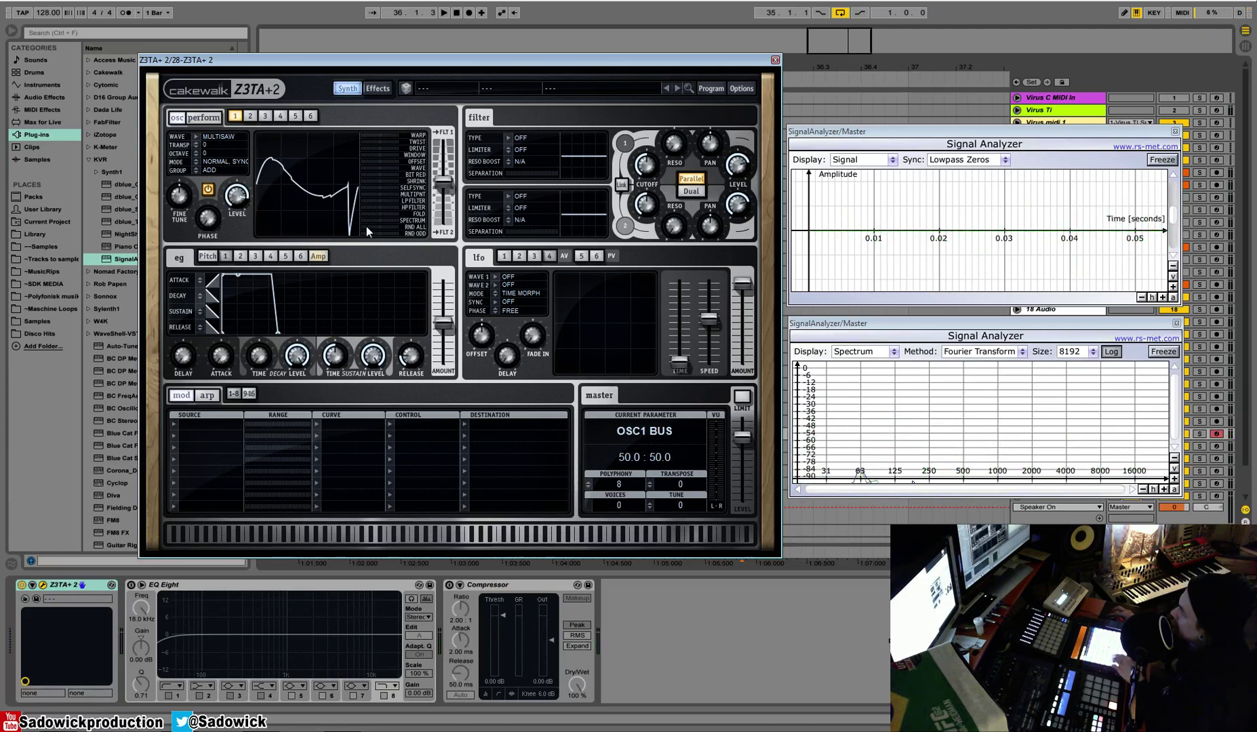
Try Random 1 shaping, set RND ALL to about 19%, and reshape the Multisaw in the wave display
mouse_move(361, 232)
mouse_down()
mouse_move(404, 227)
mouse_move(356, 228)
mouse_up()
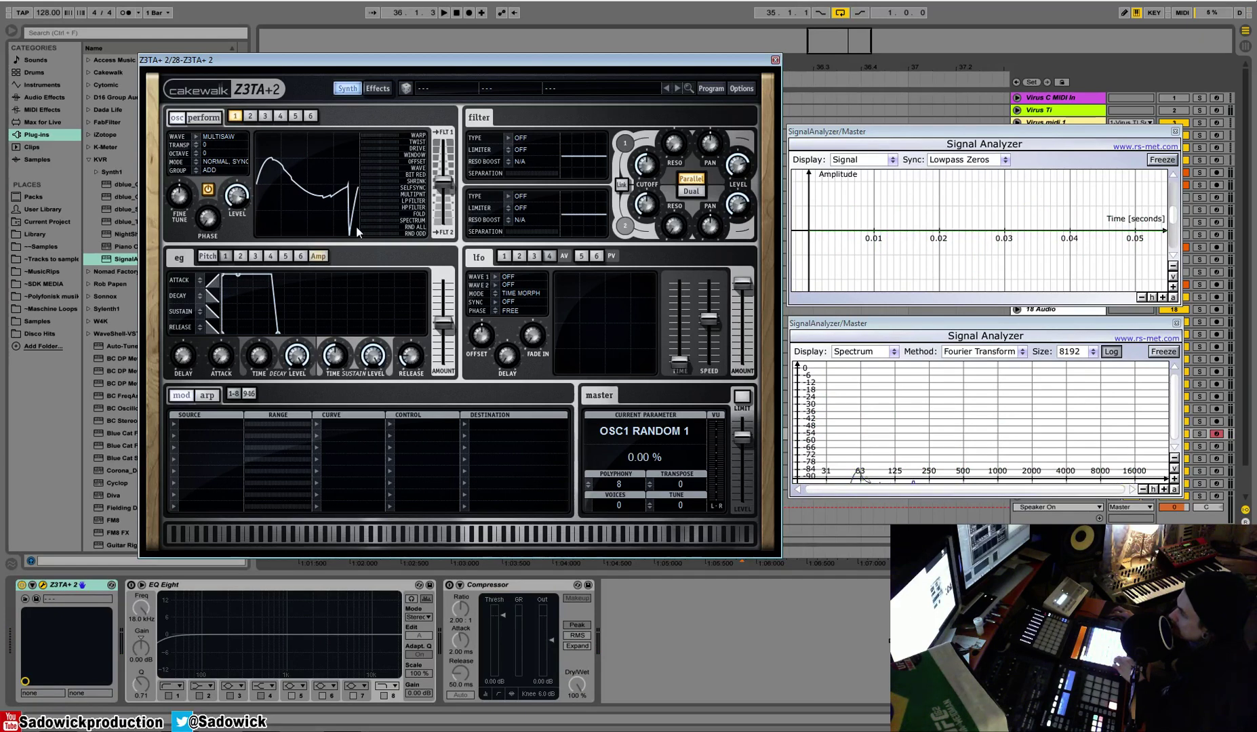
drag(357, 229, 296, 252)
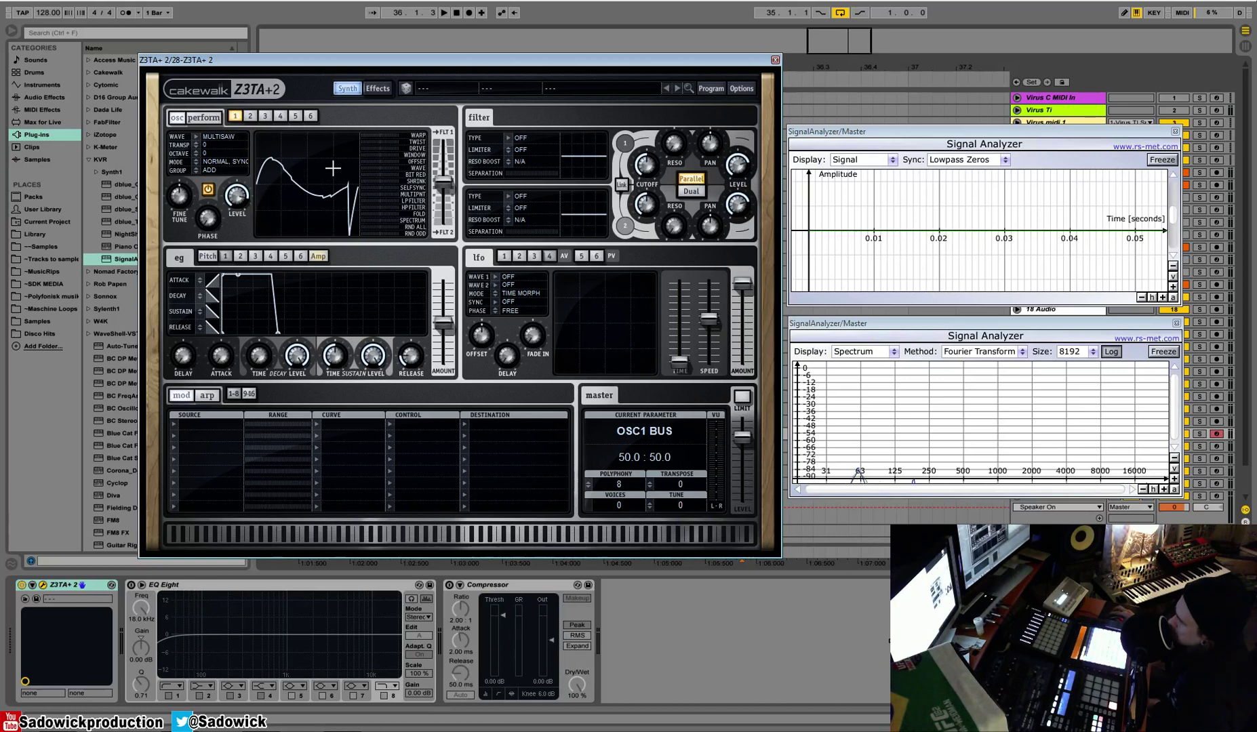
mouse_move(300, 180)
mouse_down()
mouse_move(263, 155)
mouse_move(342, 231)
mouse_move(359, 229)
mouse_move(377, 190)
mouse_move(307, 184)
mouse_up()
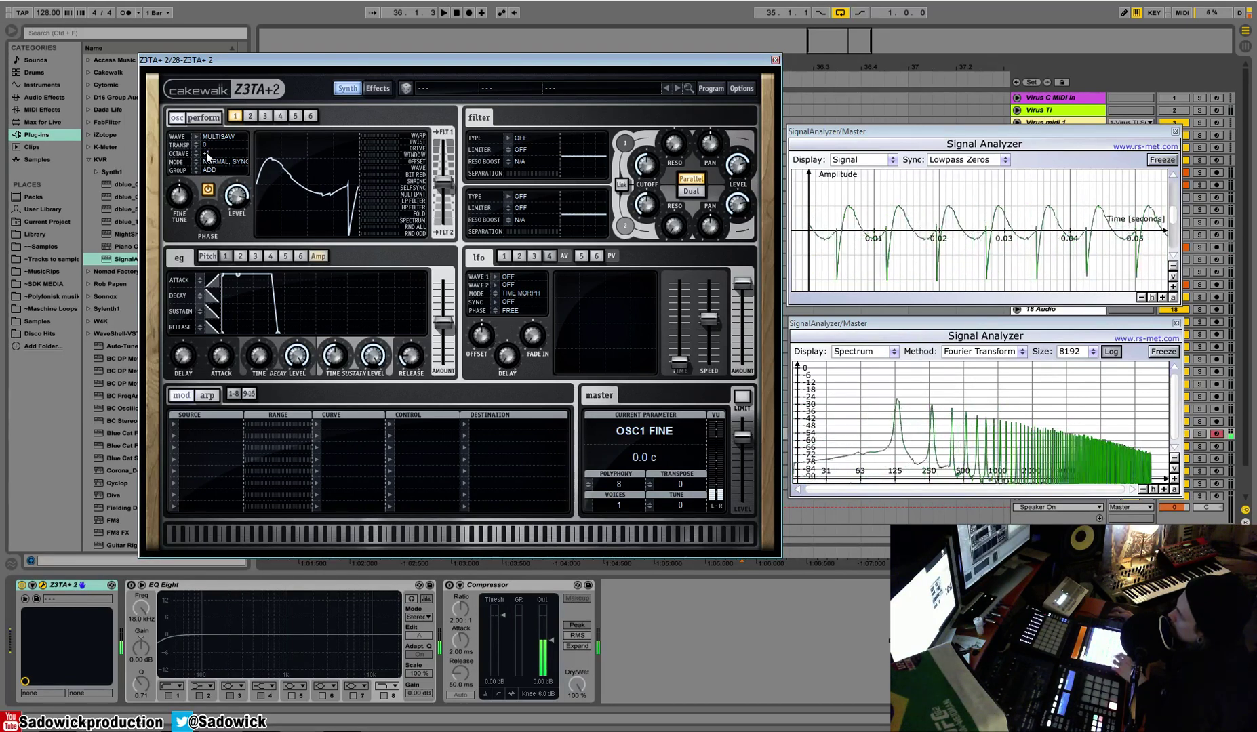
Raise oscillator 1's OCTAVE to +1 and set MODE to INVERTED, FREE after trying MULTI SYNC
scroll(206, 152, up, 1)
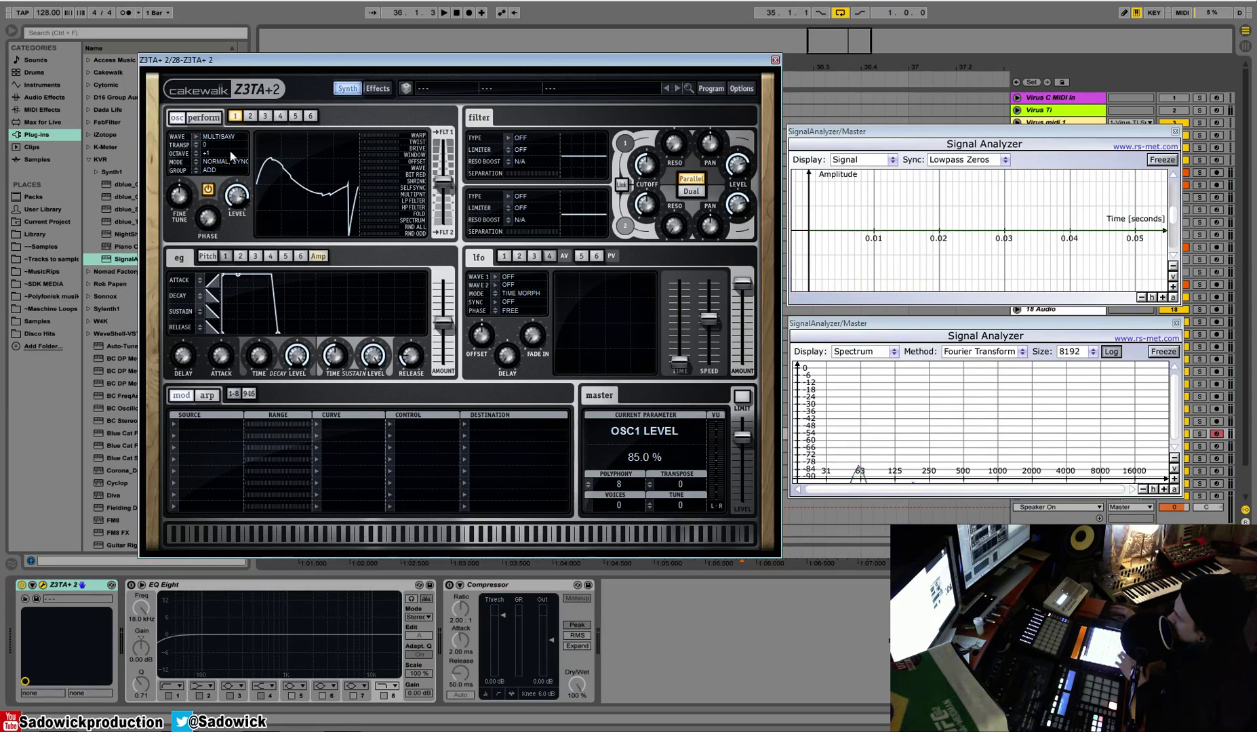
scroll(230, 152, up, 1)
scroll(218, 163, up, 1)
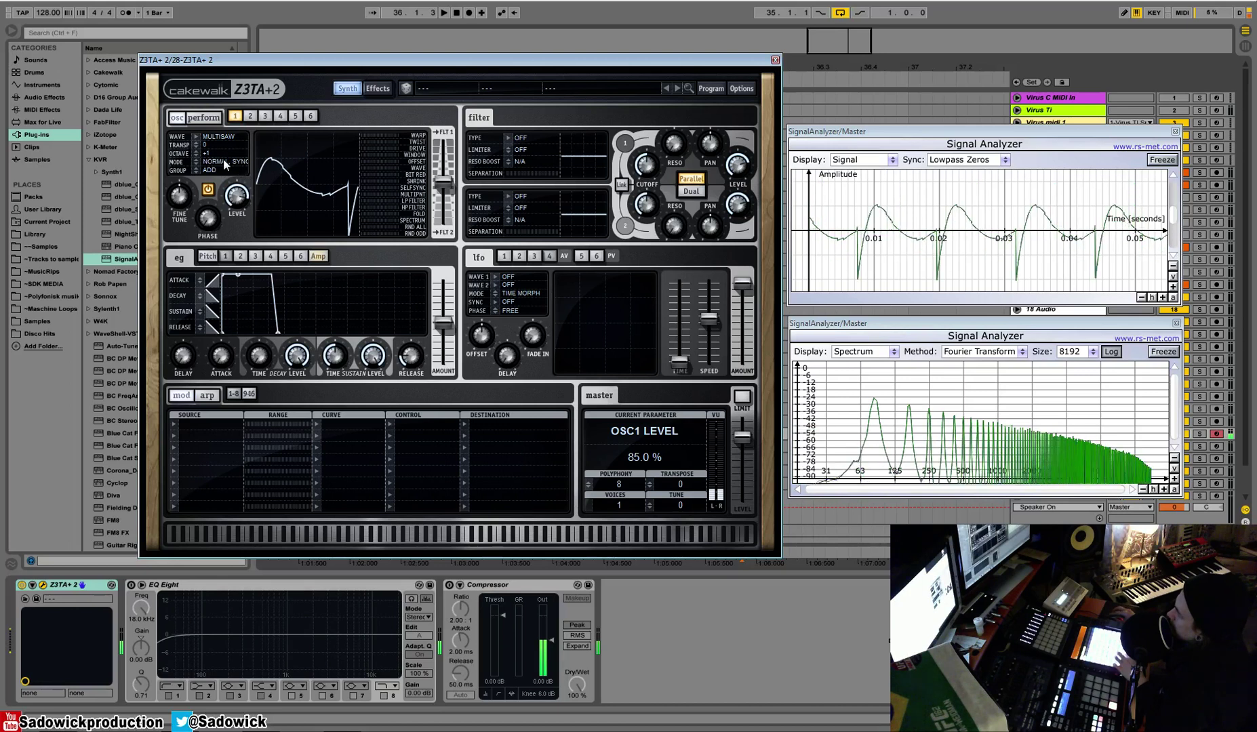
scroll(226, 164, down, 1)
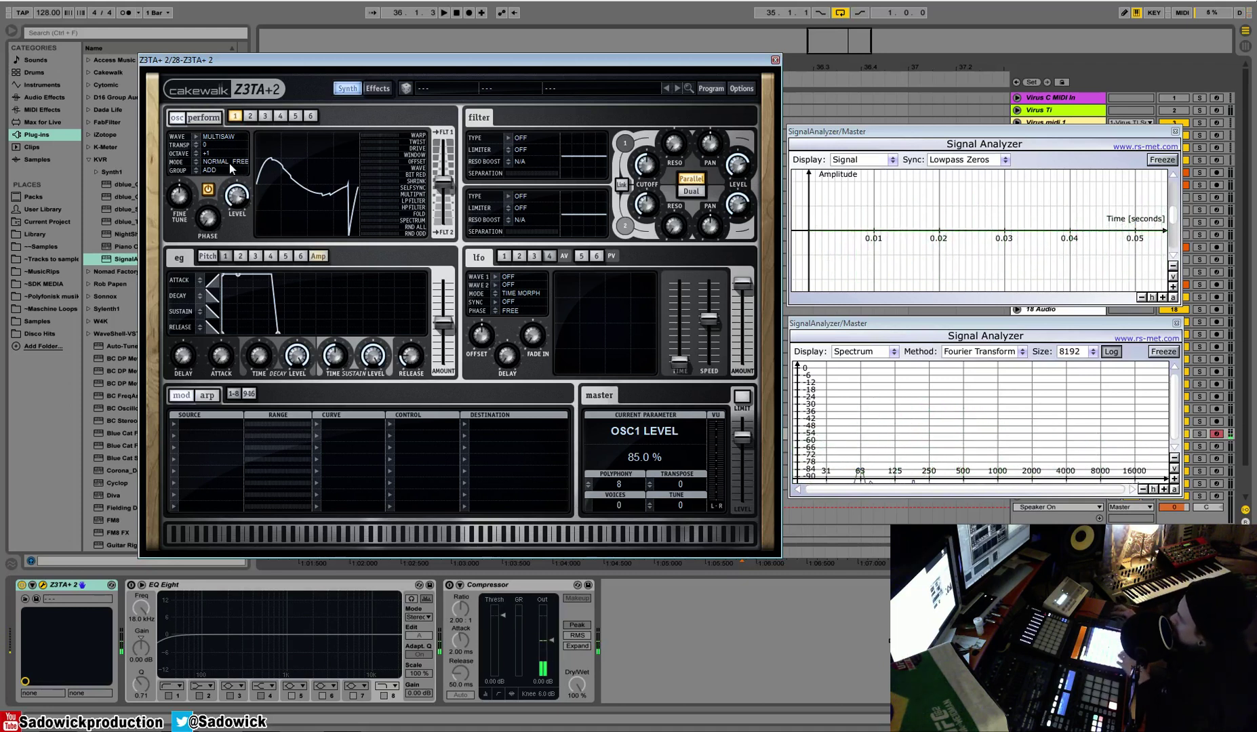
click(221, 163)
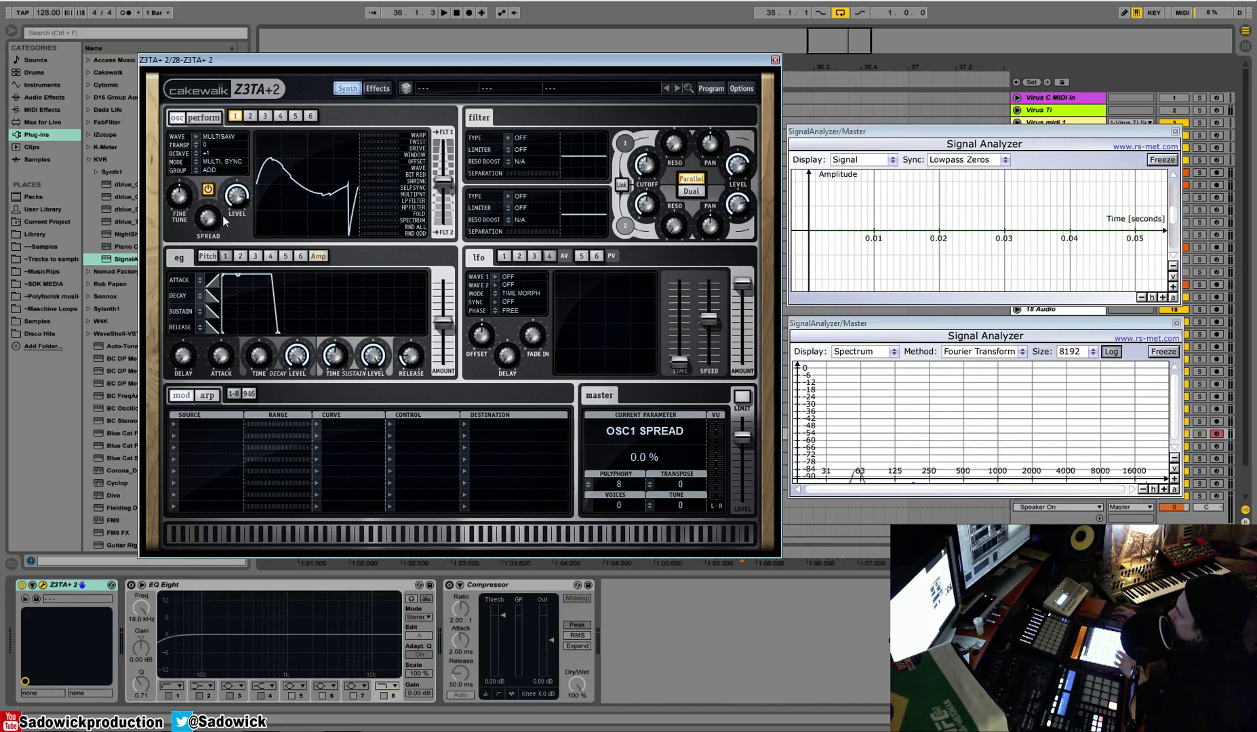
Set oscillator 1 to MULTI mode with spread at 62% and master level at 0 dB
click(225, 161)
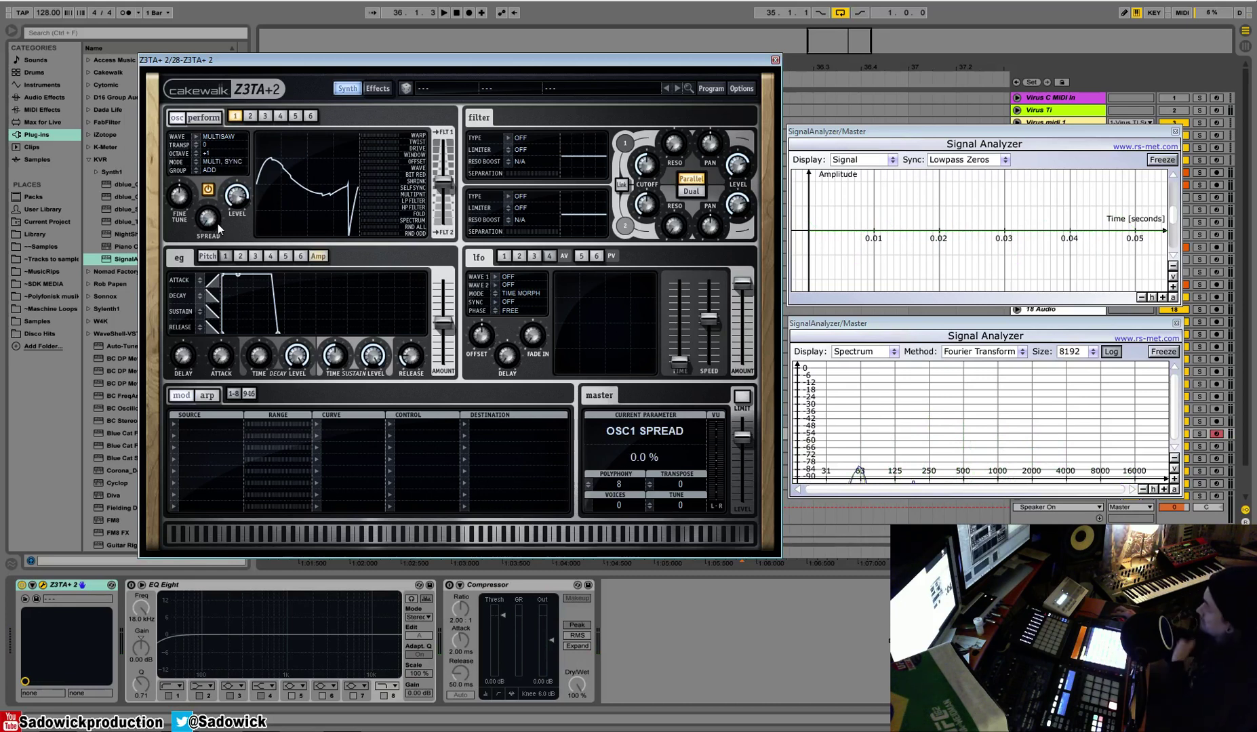
drag(210, 225, 221, 153)
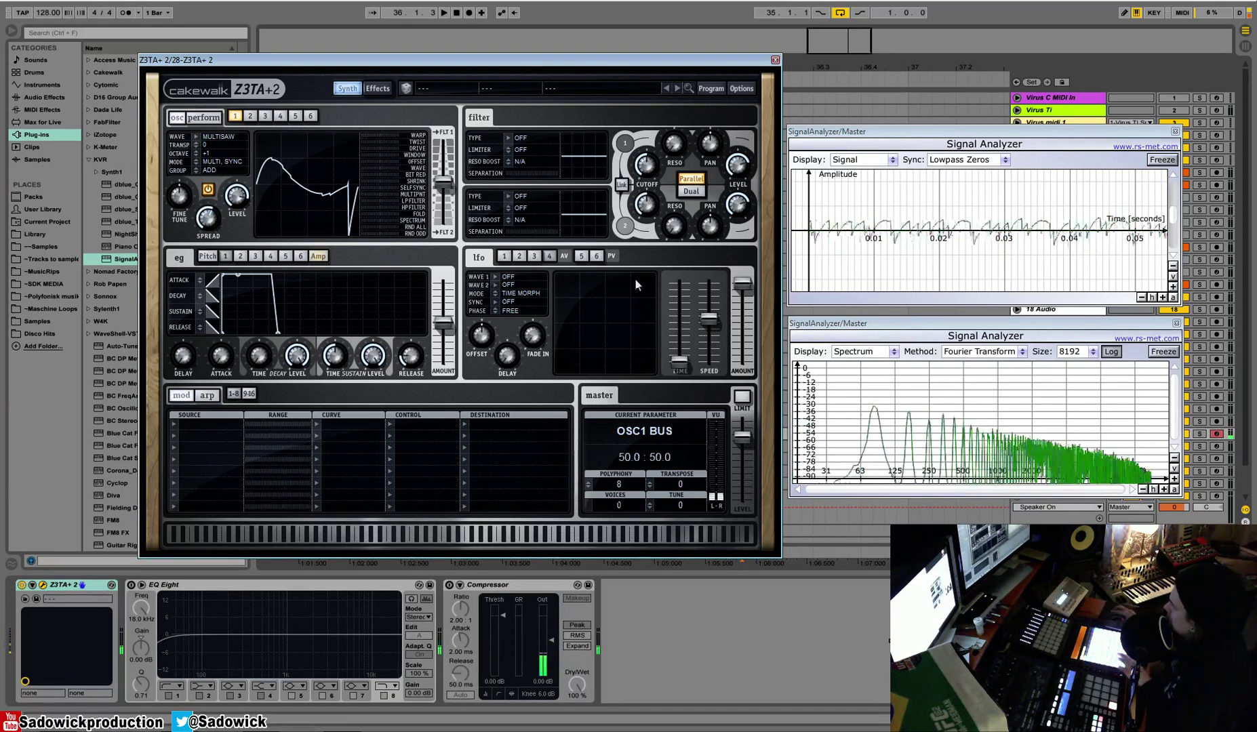
drag(746, 425, 747, 401)
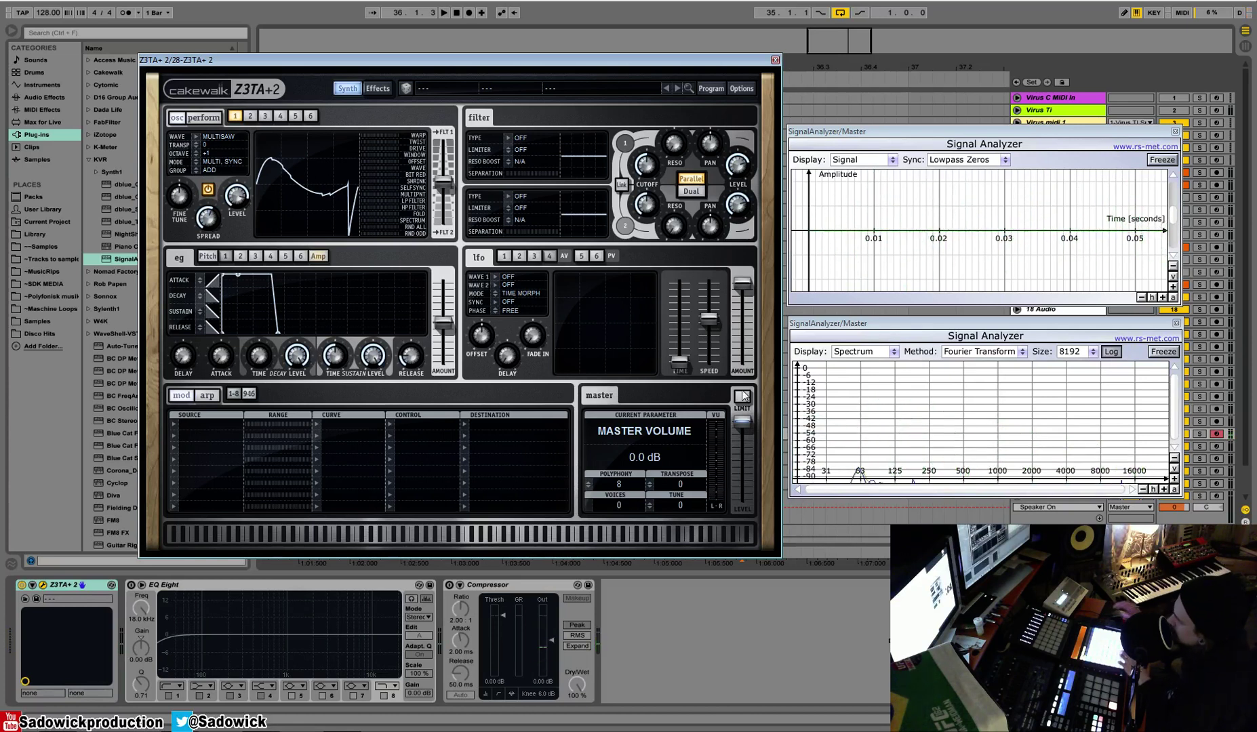
drag(210, 221, 211, 231)
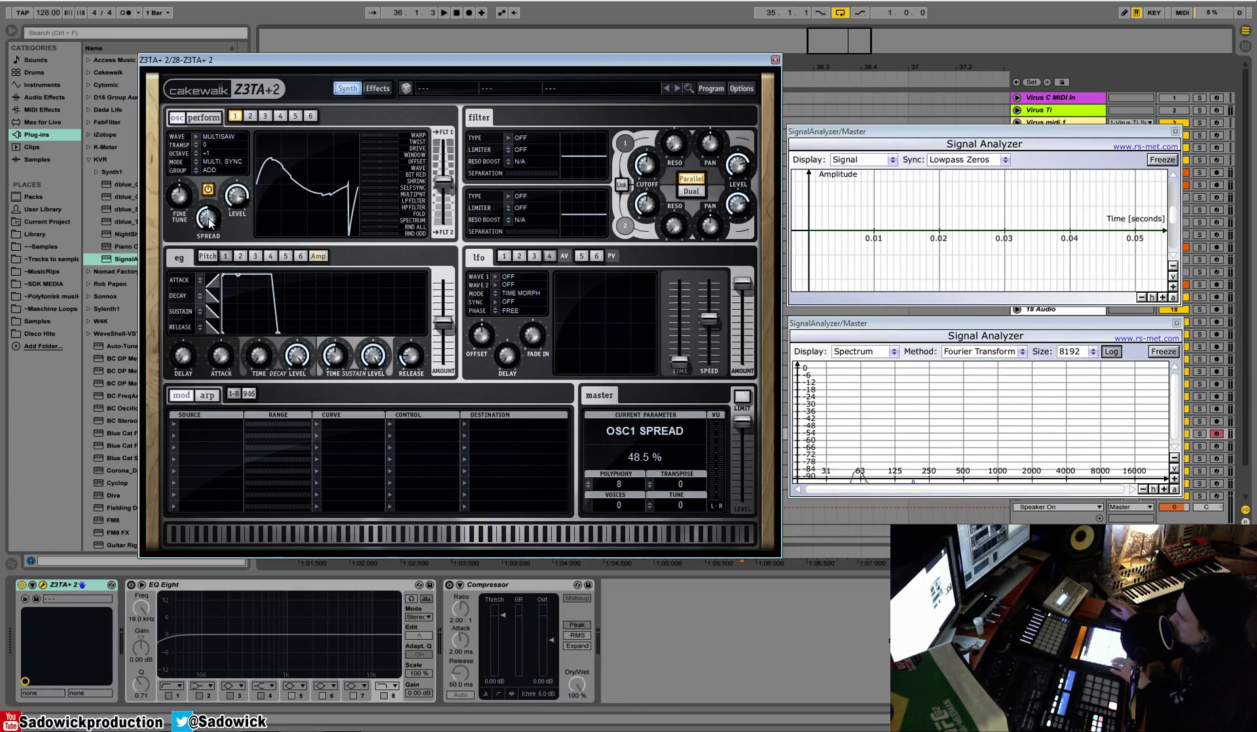
drag(209, 221, 217, 205)
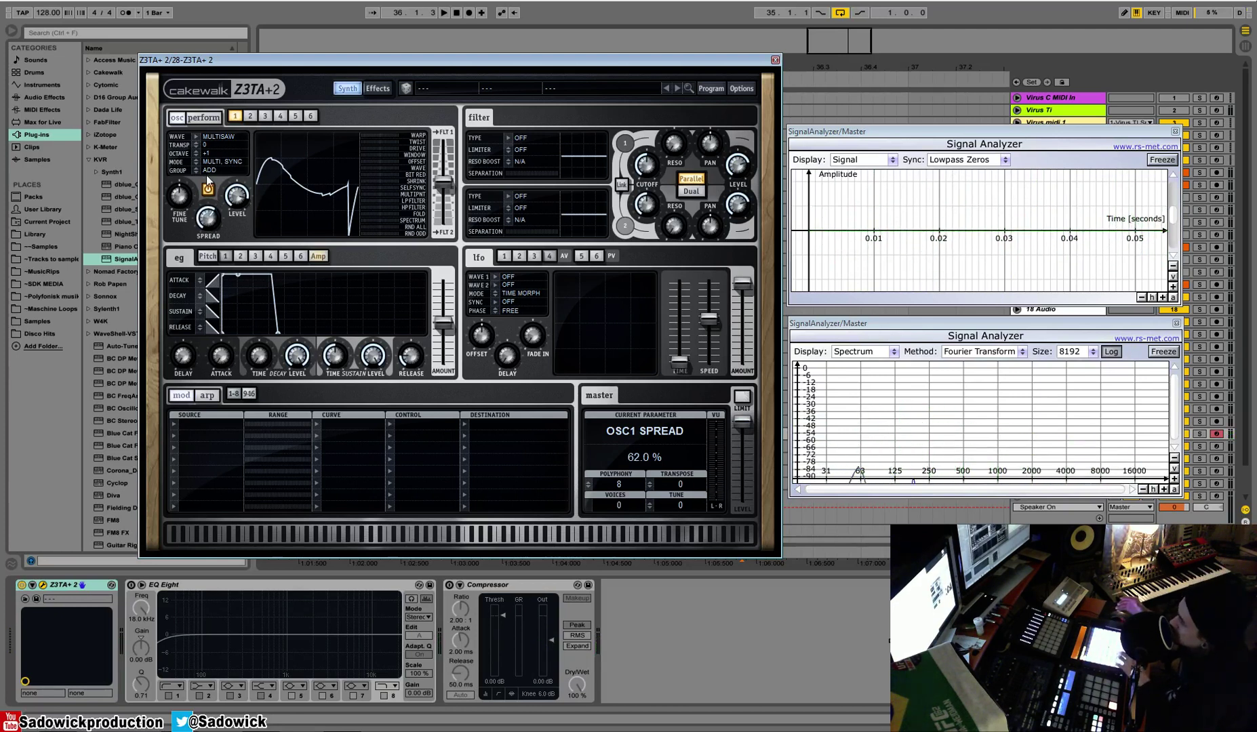
Make the multi oscillator free-running, ending in MULTI FREE mode
click(230, 166)
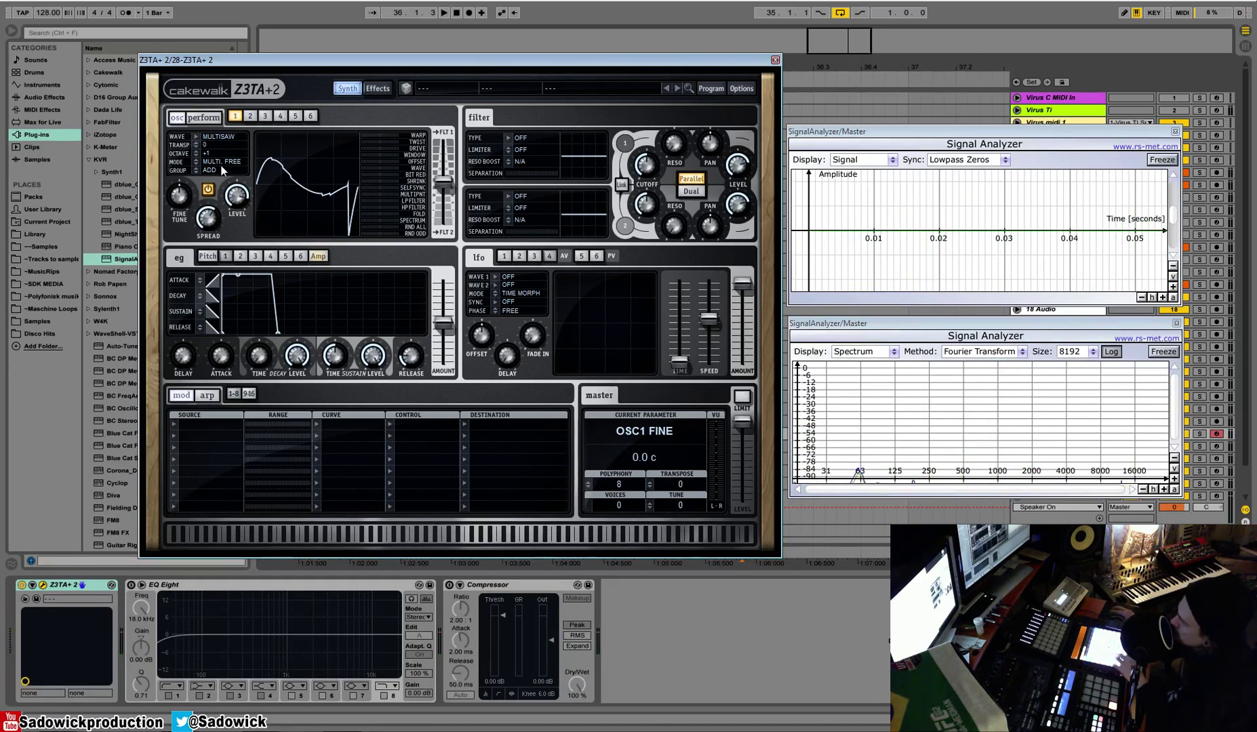
scroll(212, 164, down, 1)
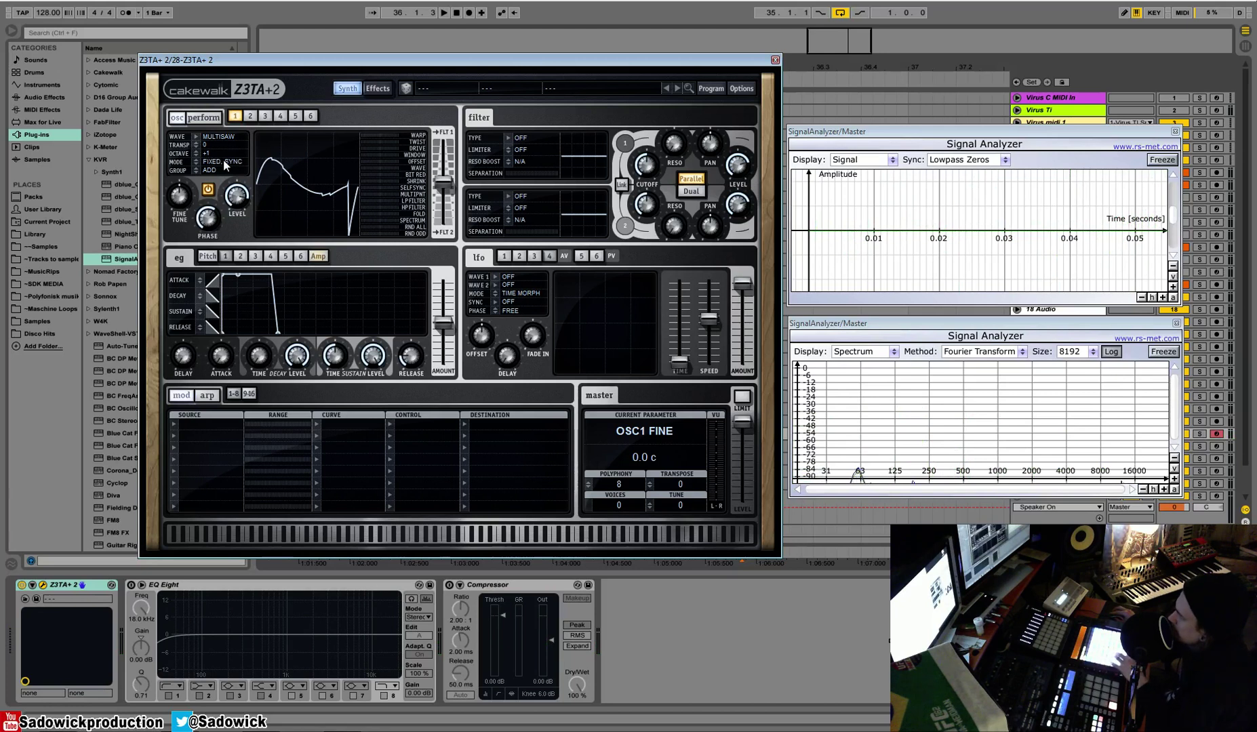
click(229, 164)
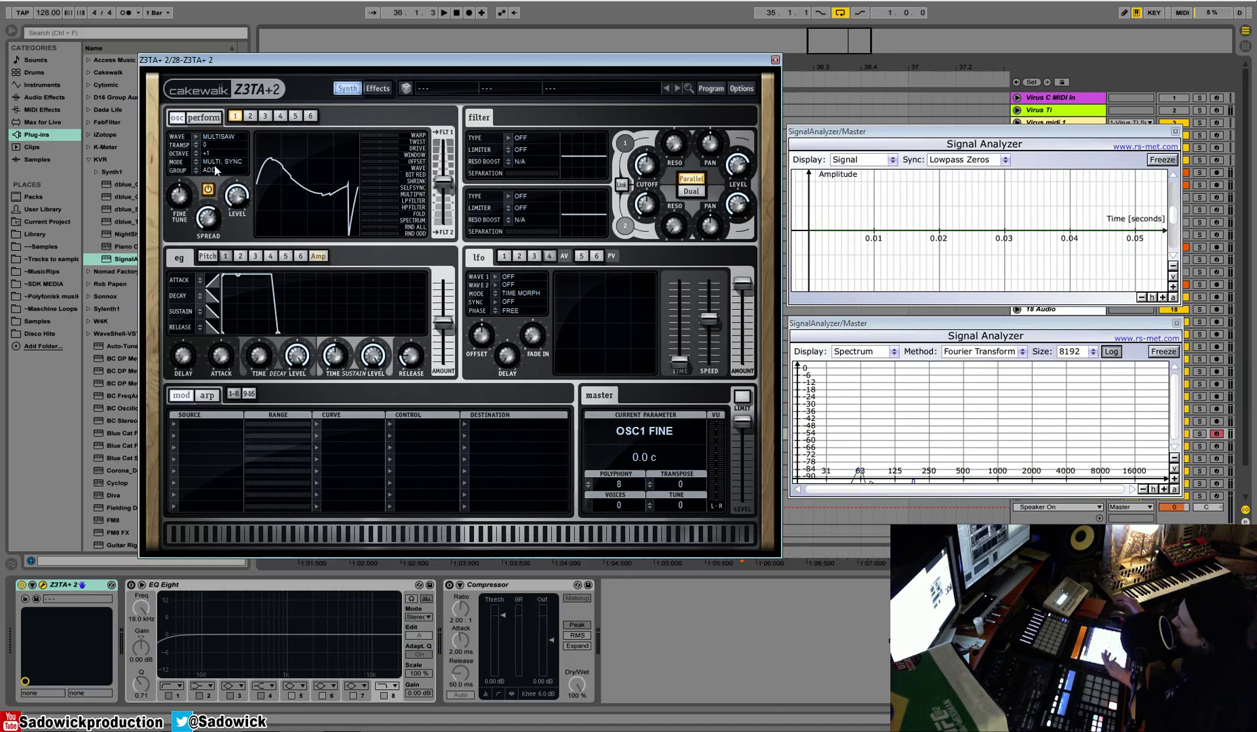
click(215, 163)
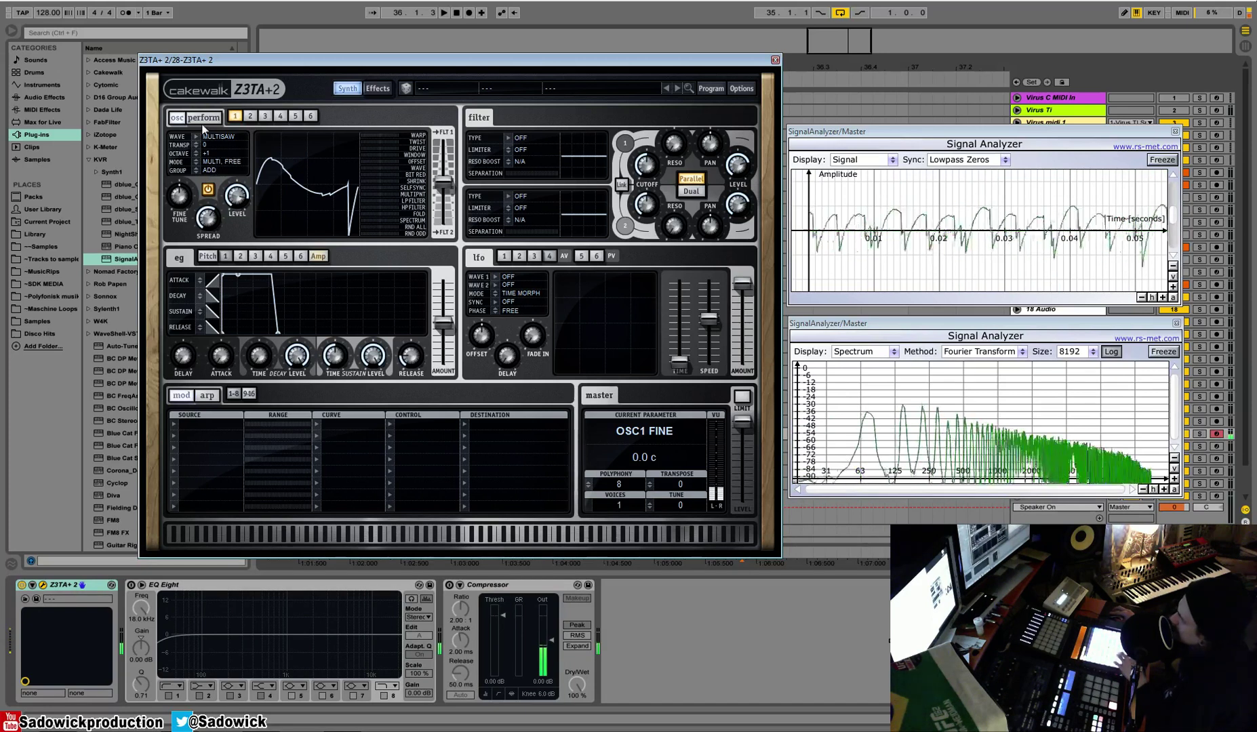
Choose Square > Vintage Square 1 for oscillator 1 and set MODE to FIXED, SYNC
click(196, 138)
mouse_move(251, 181)
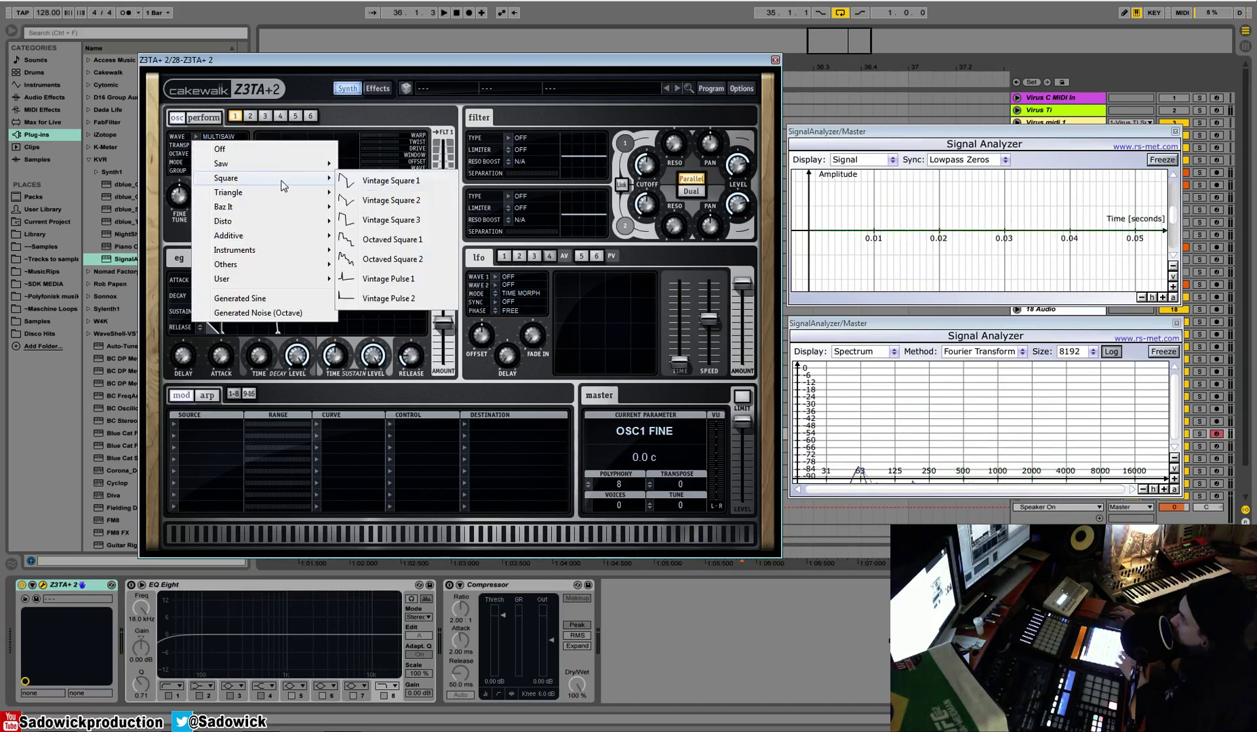
click(374, 181)
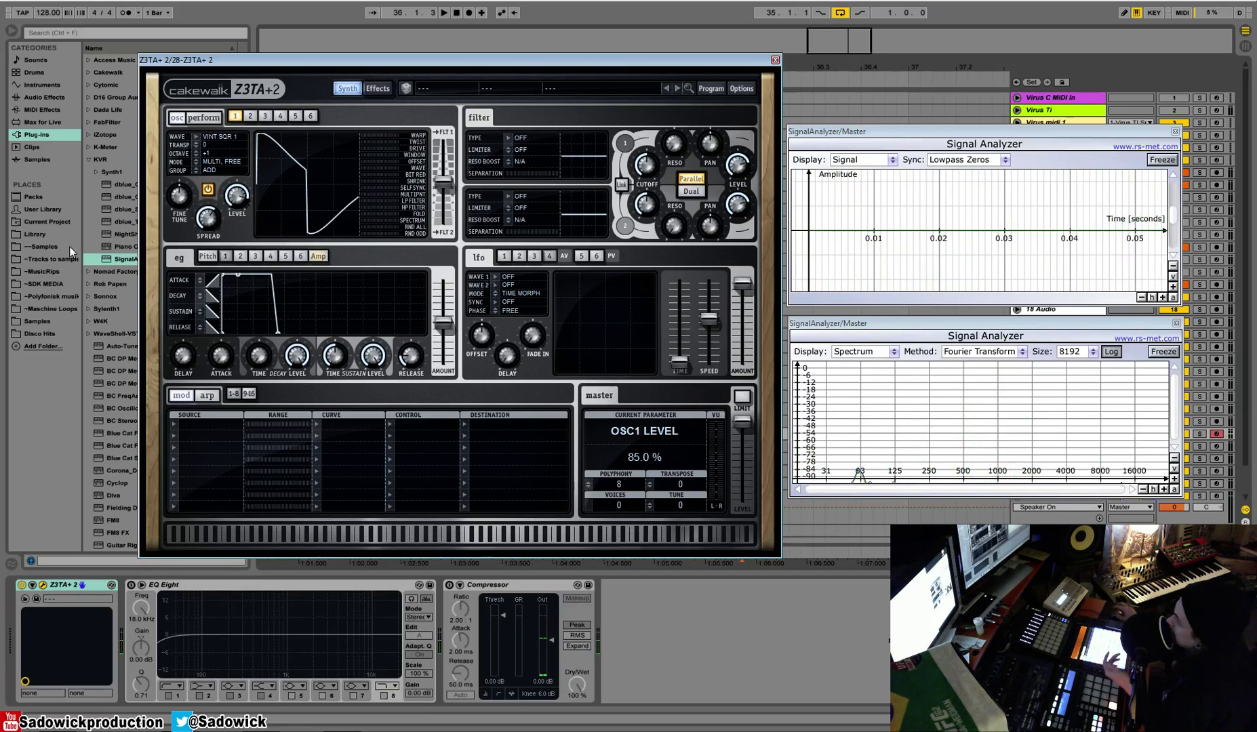
click(212, 163)
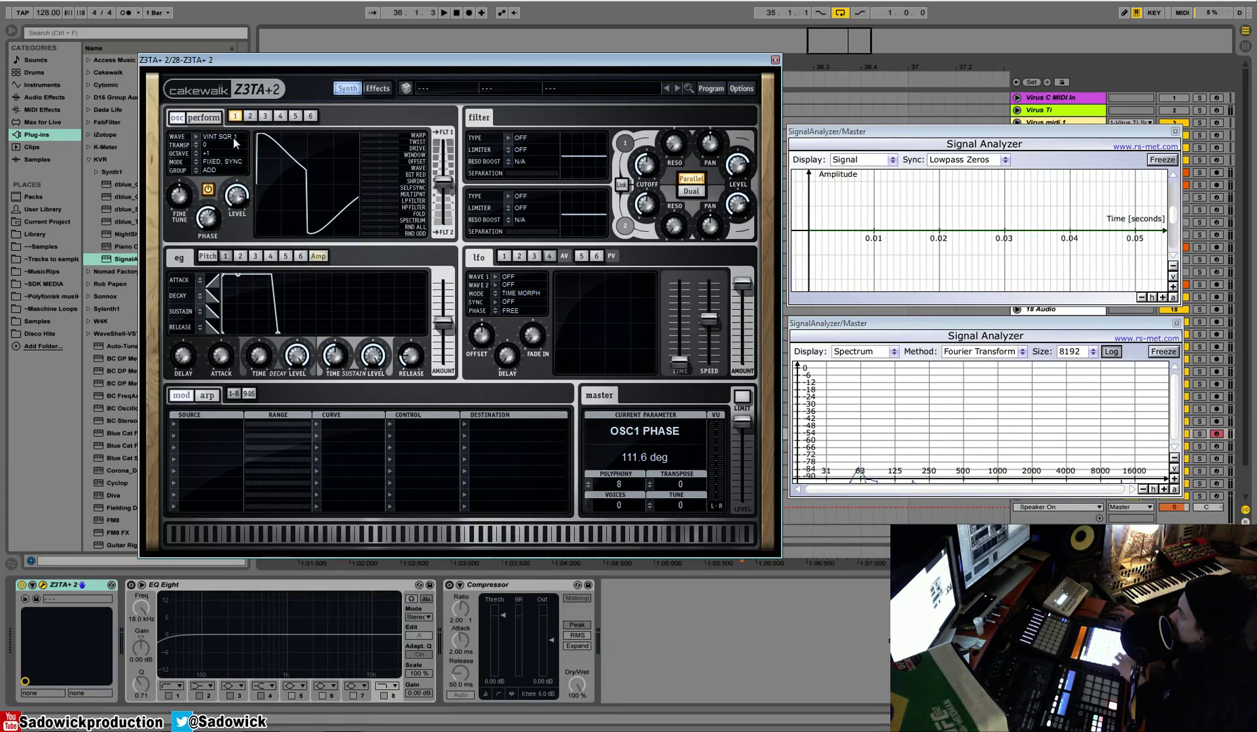
Compare the settings of oscillators 1, 2 and 3
click(264, 116)
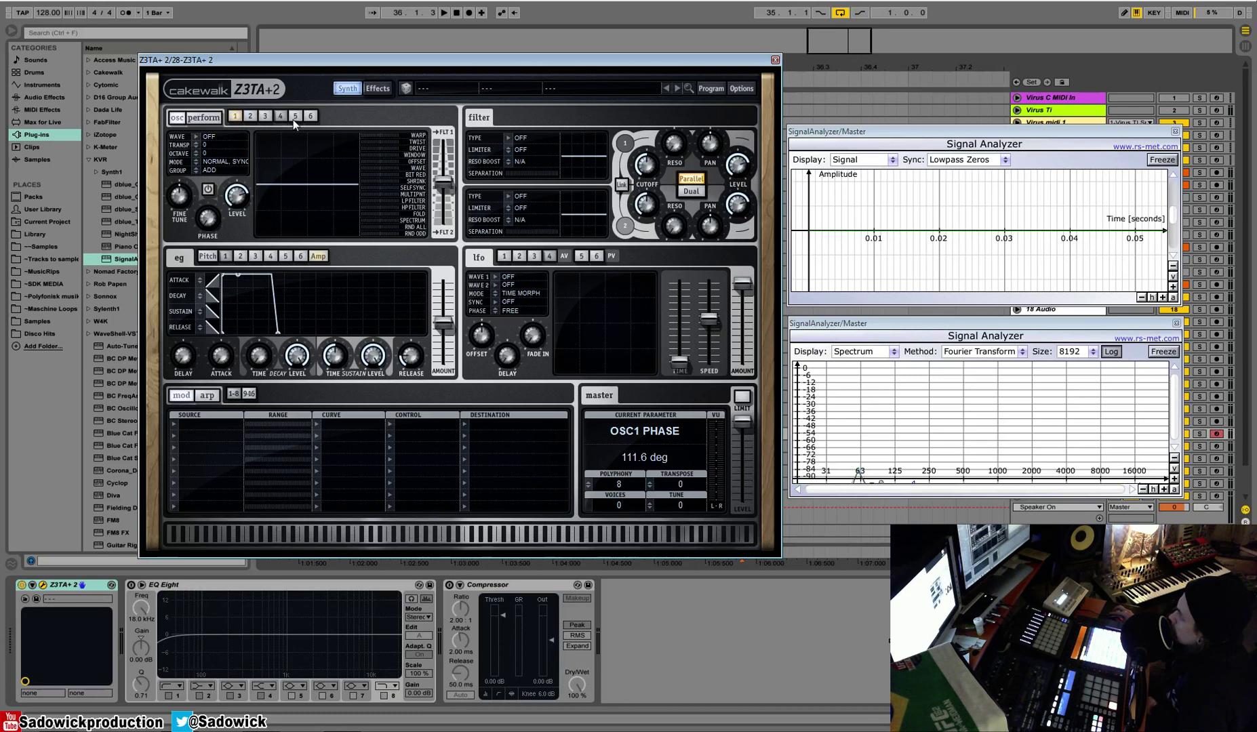
click(234, 116)
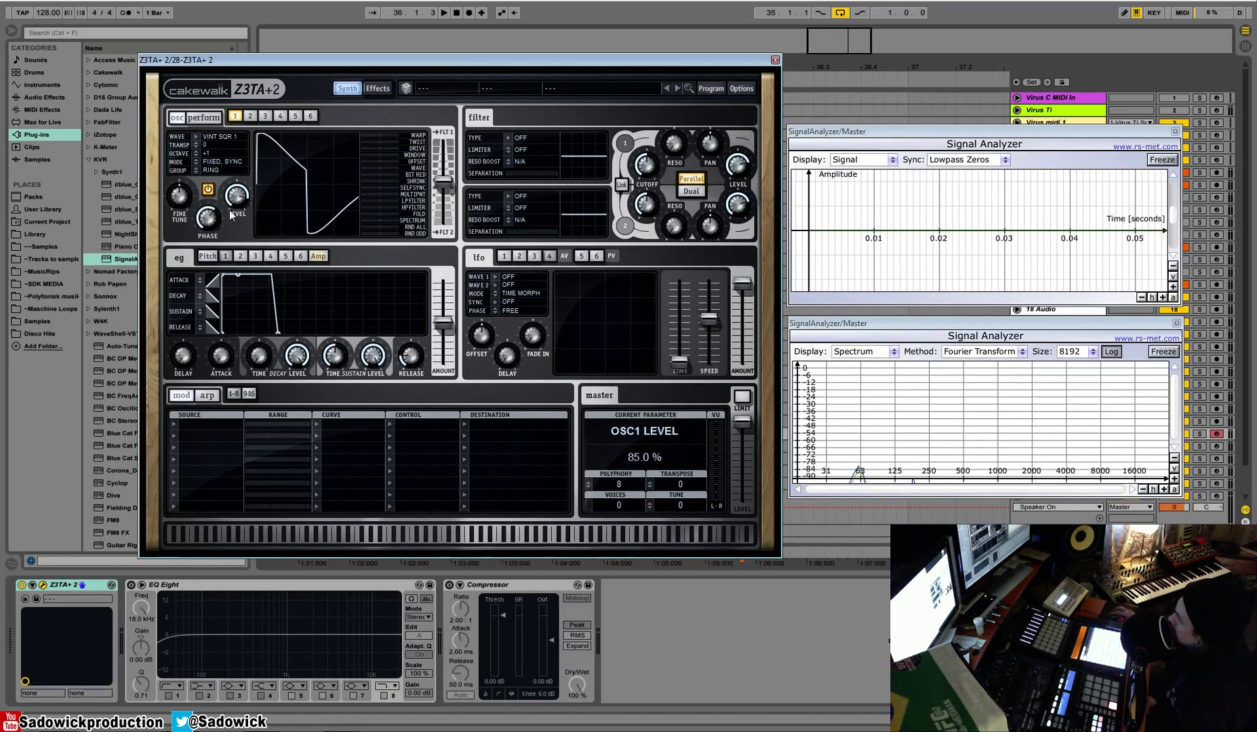
click(250, 115)
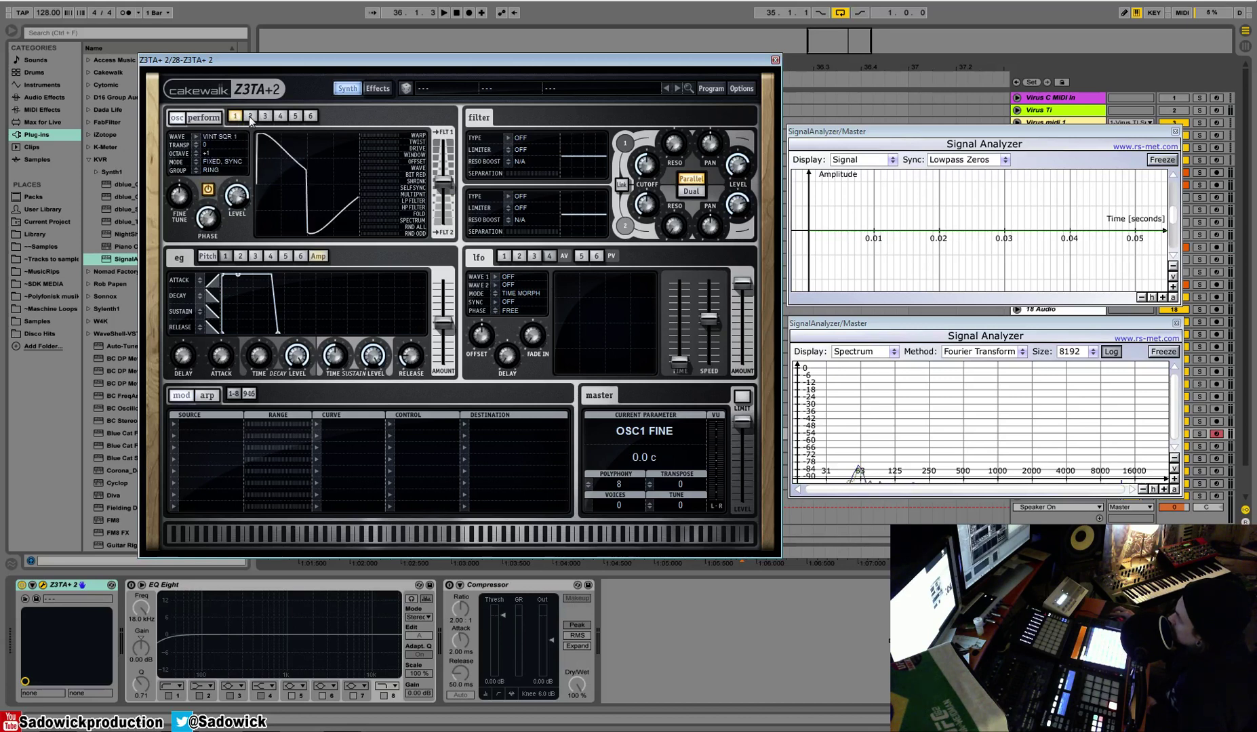
scroll(211, 136, down, 4)
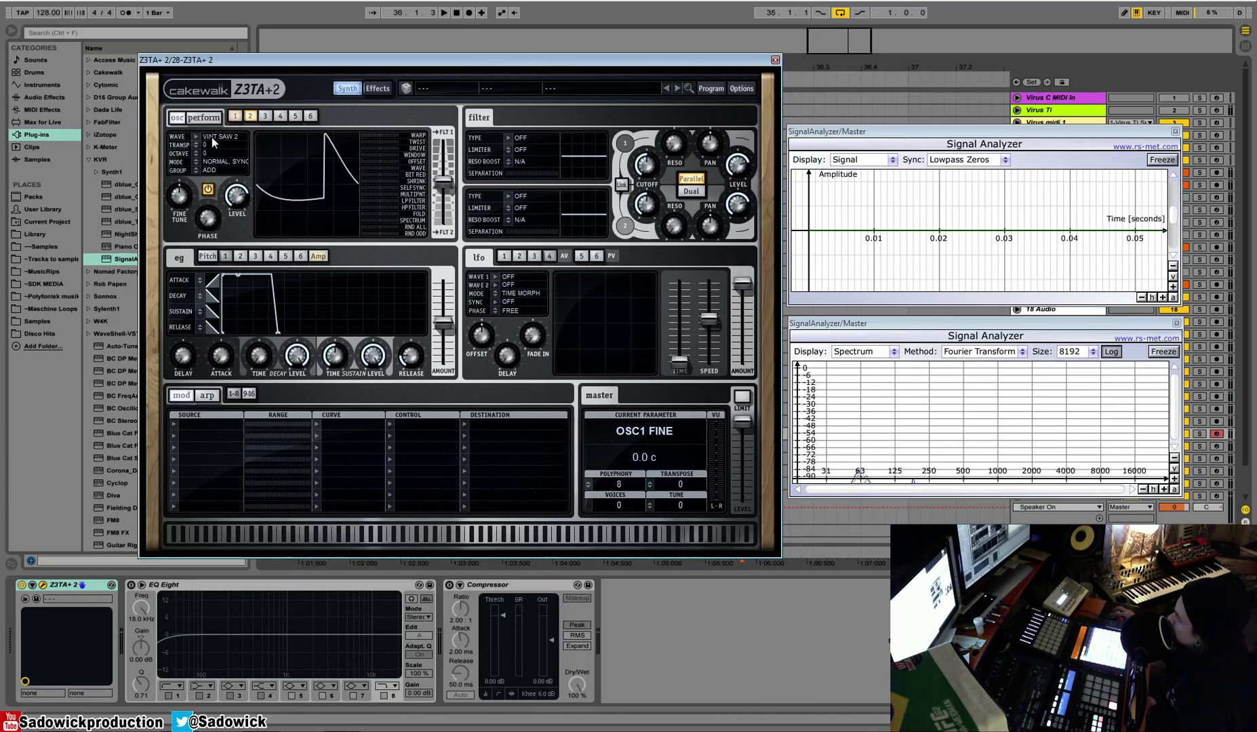
click(250, 116)
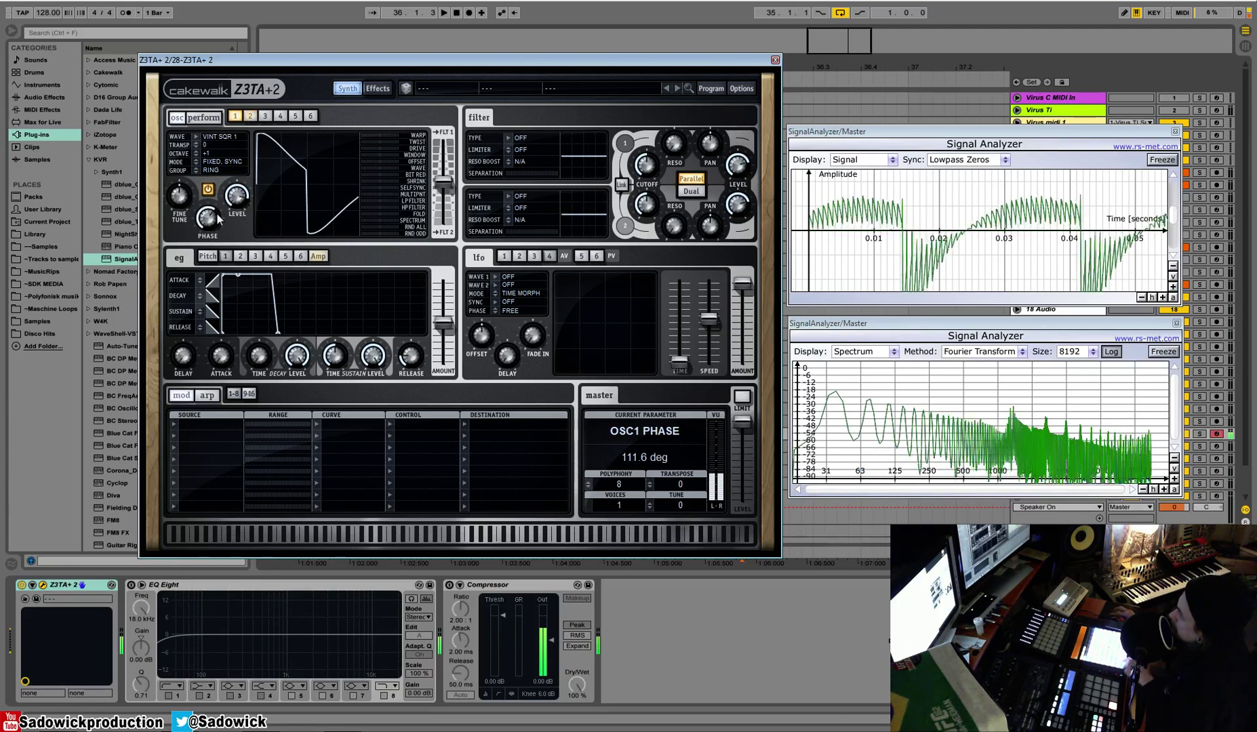
Set oscillator 1's level to 97 % and change its oscillator group mode
mouse_move(236, 197)
mouse_down()
mouse_move(251, 352)
mouse_move(248, 220)
mouse_up()
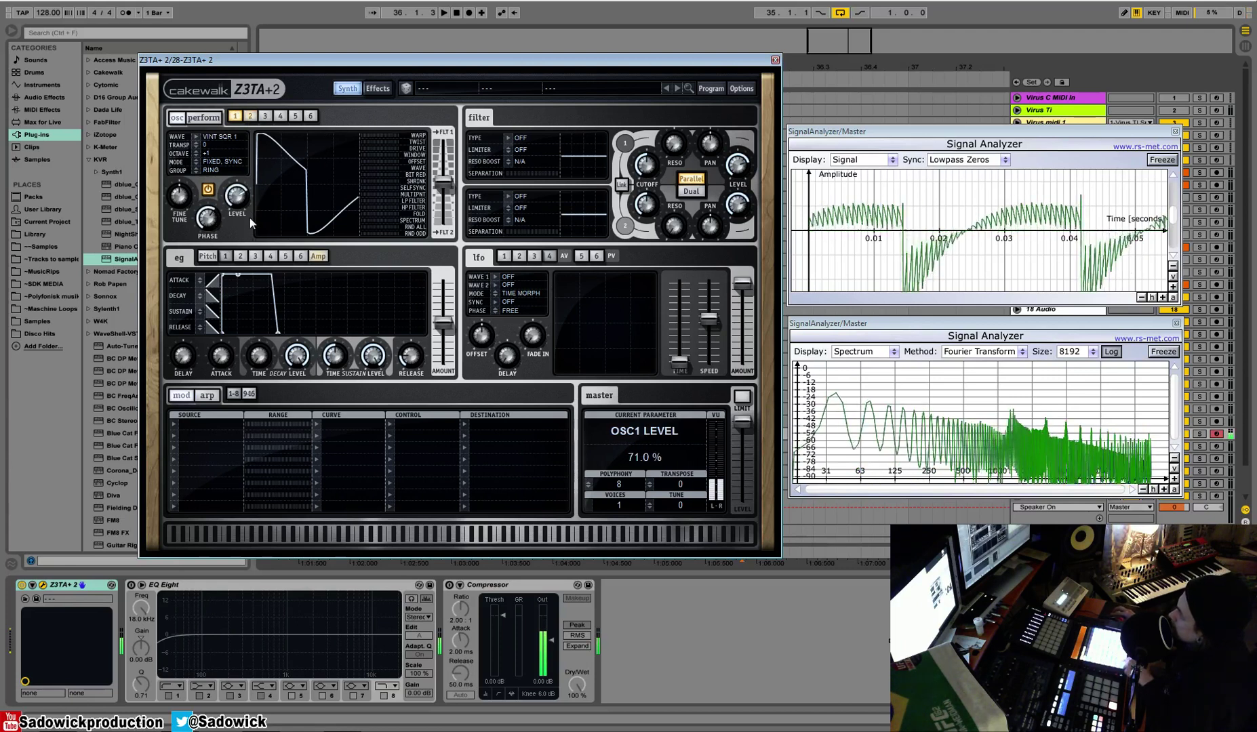
scroll(210, 170, up, 1)
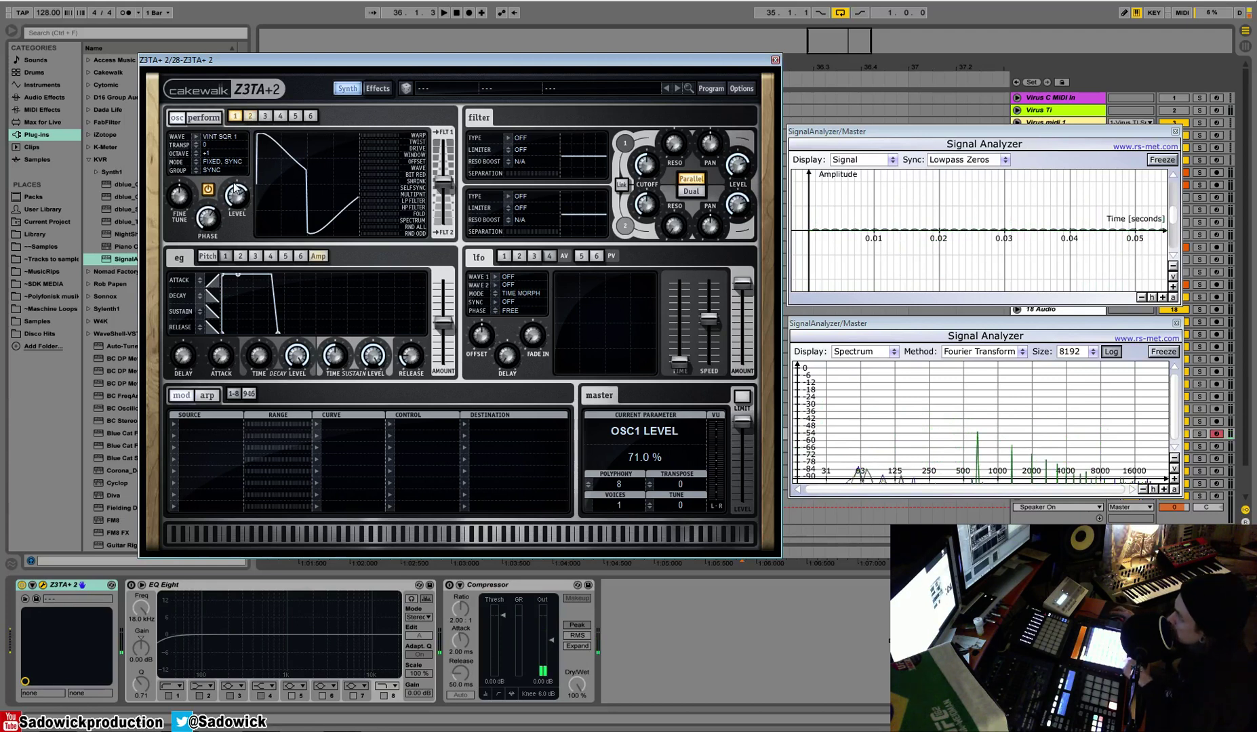
drag(236, 195, 237, 171)
click(249, 115)
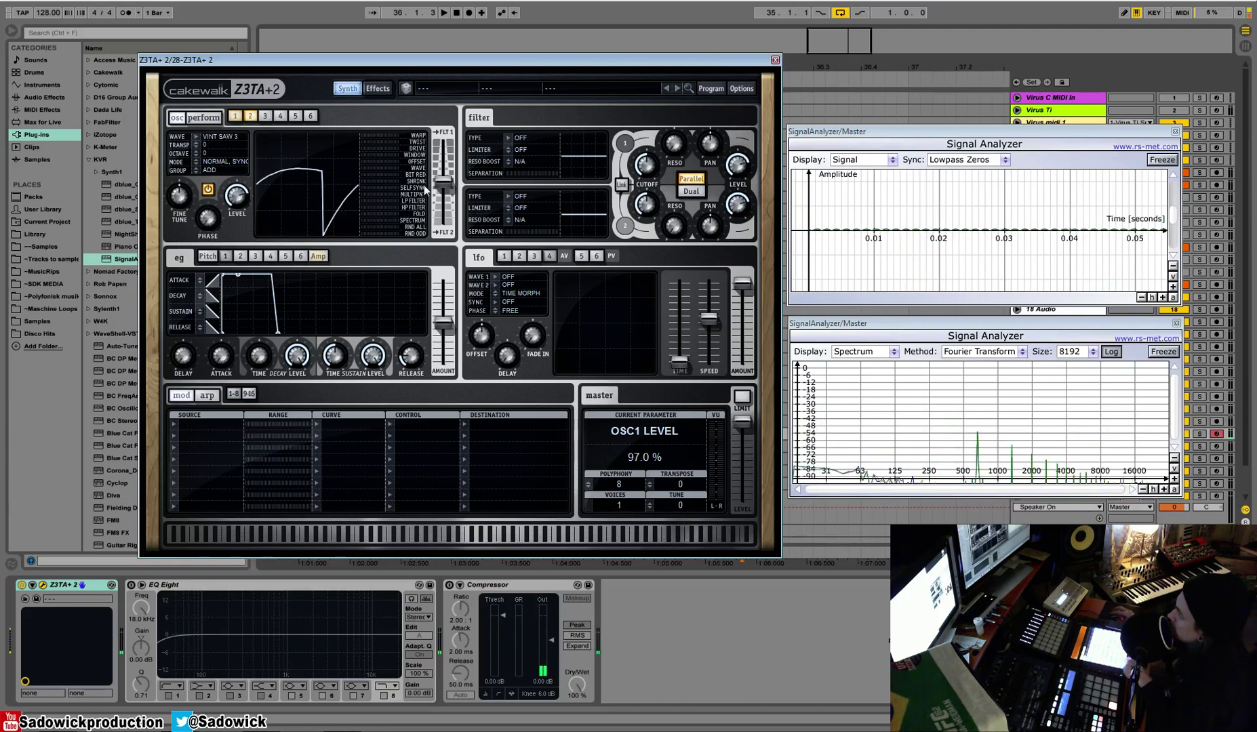
click(235, 115)
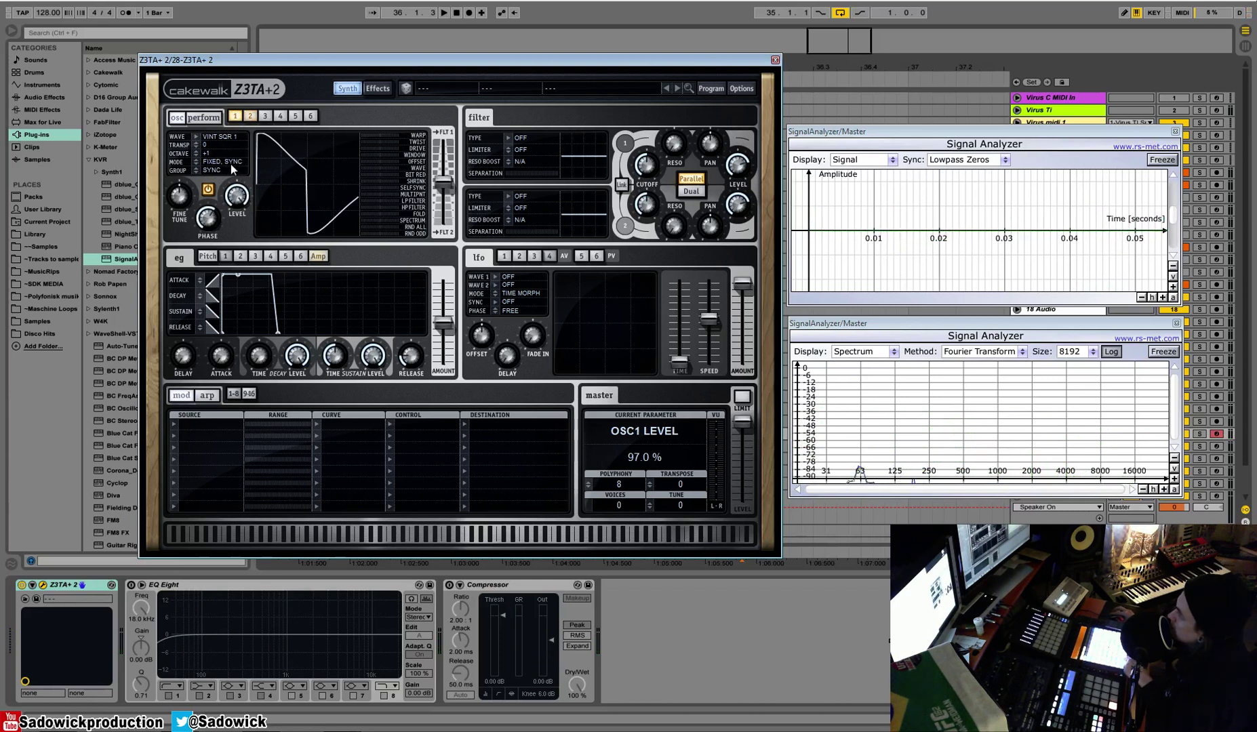
click(227, 166)
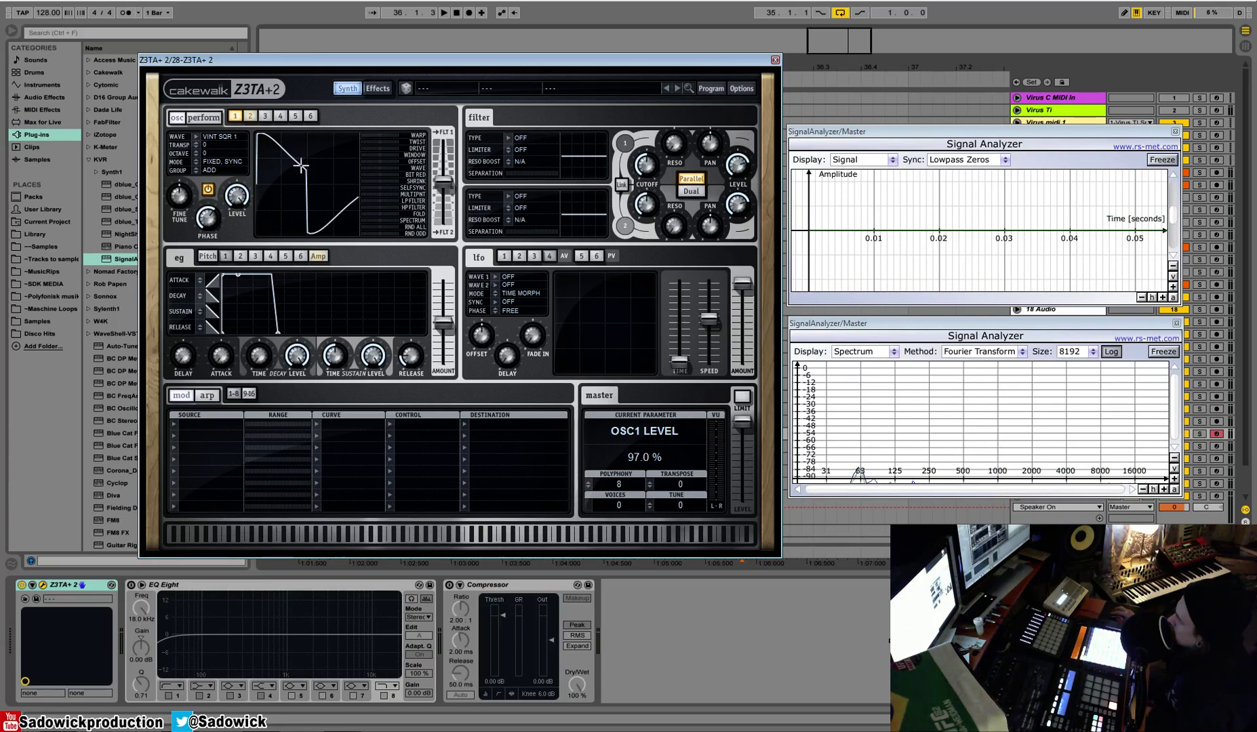
Warp oscillator 1's waveform shape and sweep its low-pass filter
drag(310, 171, 275, 184)
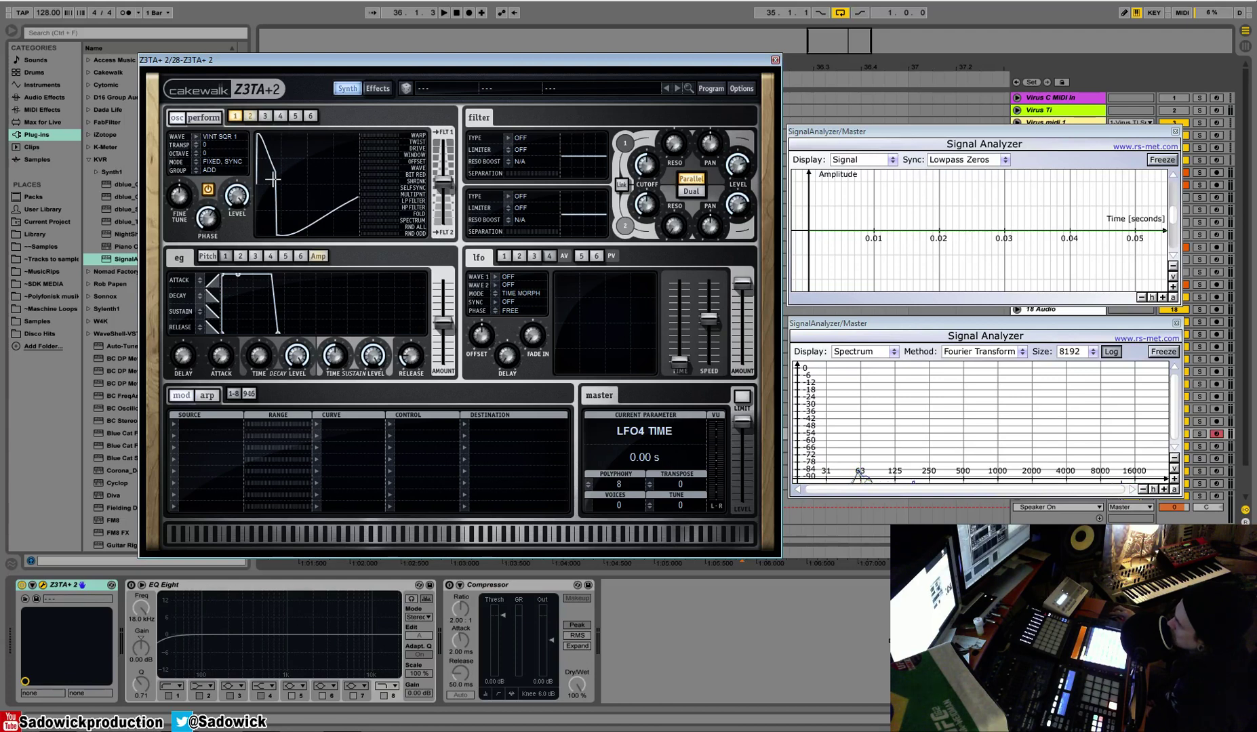
drag(272, 178, 375, 211)
drag(290, 178, 307, 182)
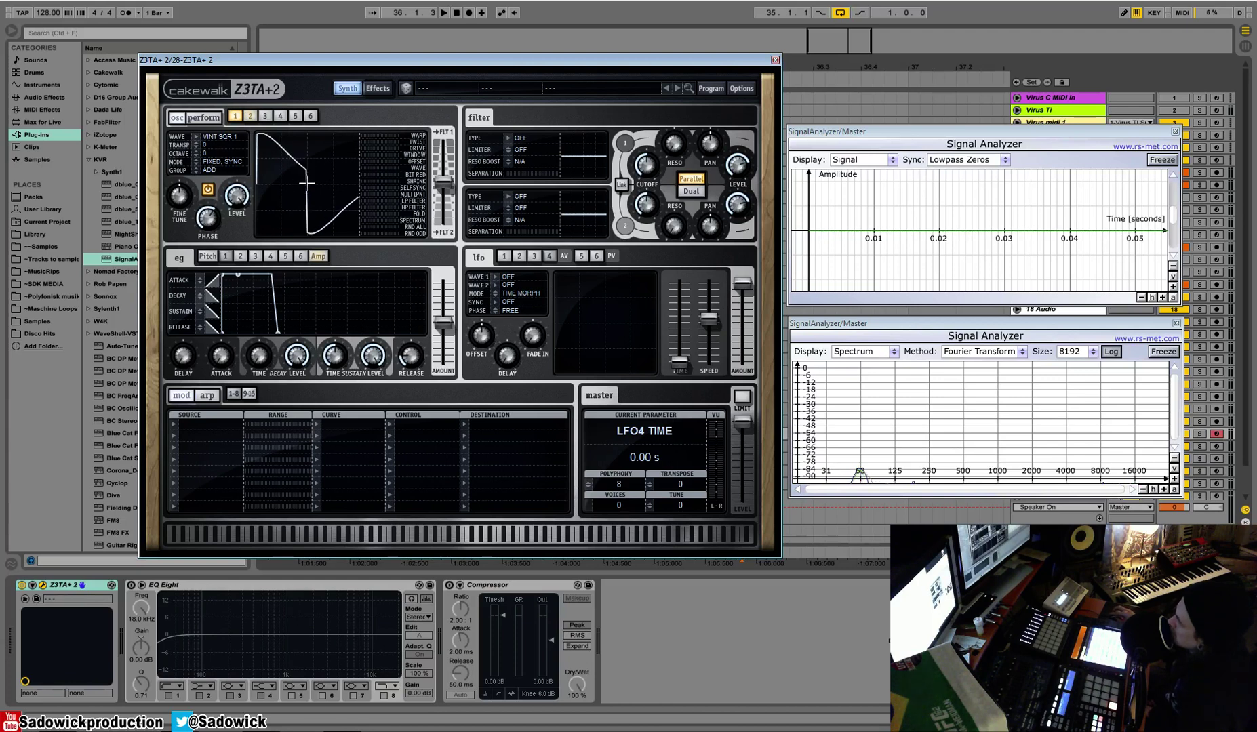
mouse_move(381, 201)
mouse_down()
mouse_move(344, 192)
mouse_move(403, 213)
mouse_up()
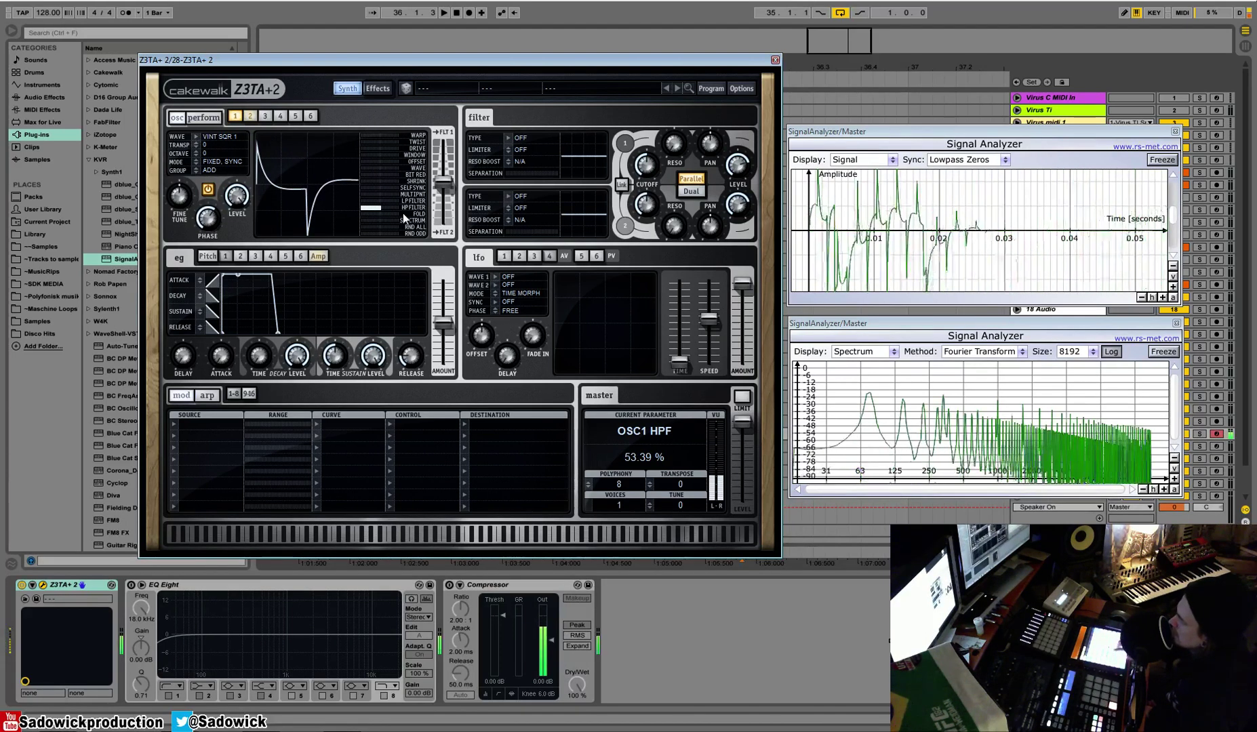
Set oscillator 2's low-pass filter to 31.36 % and turn oscillator 1's level to 0 %
click(250, 116)
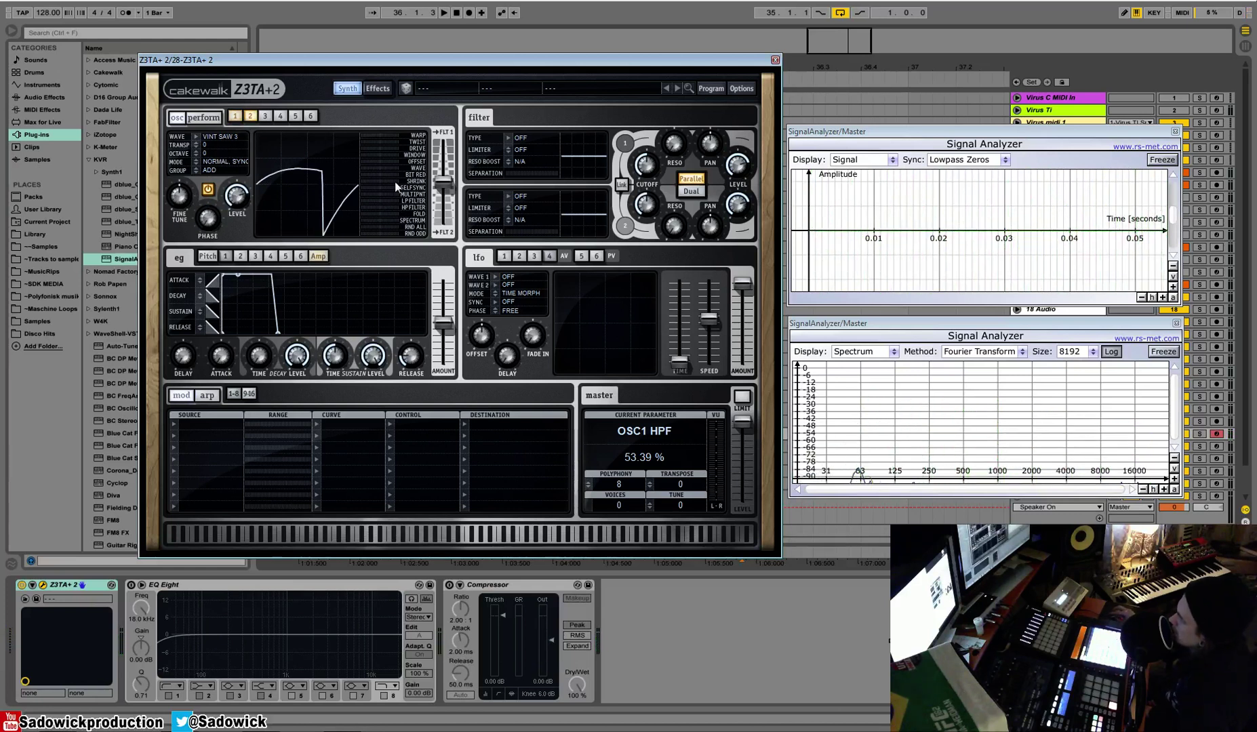
drag(372, 200, 446, 220)
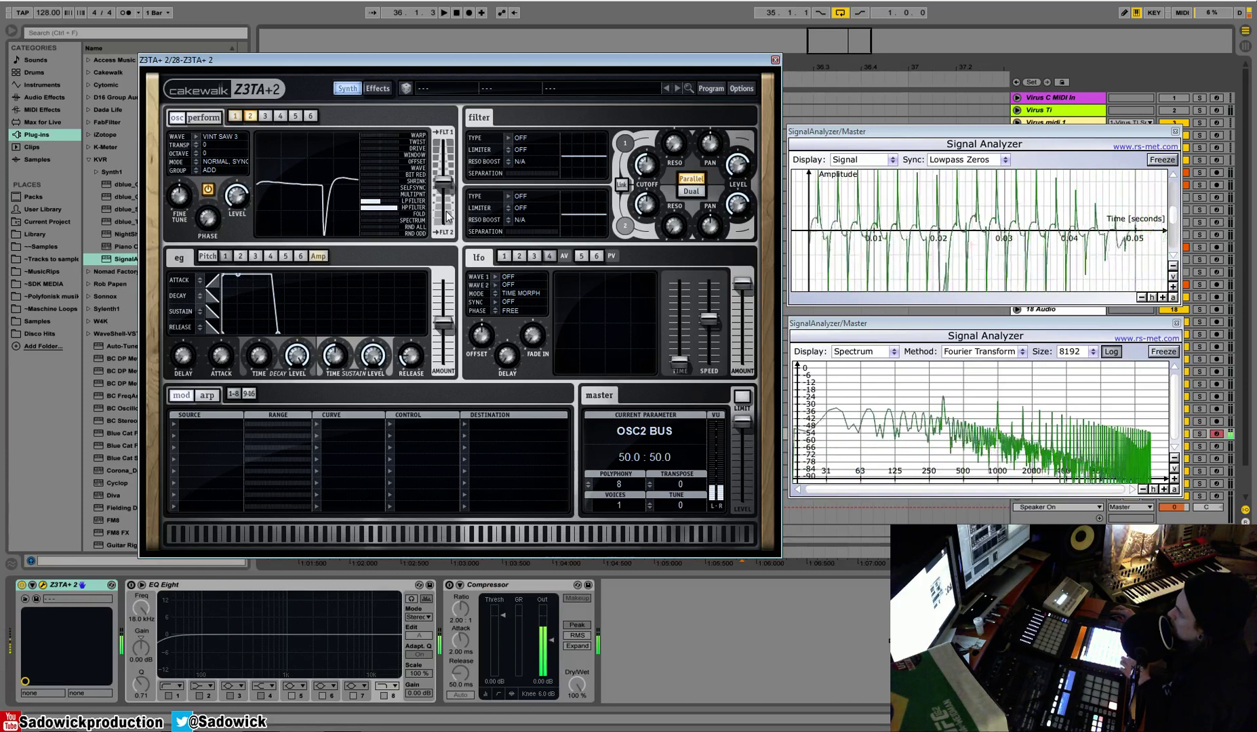
click(235, 117)
drag(236, 197, 236, 244)
click(250, 116)
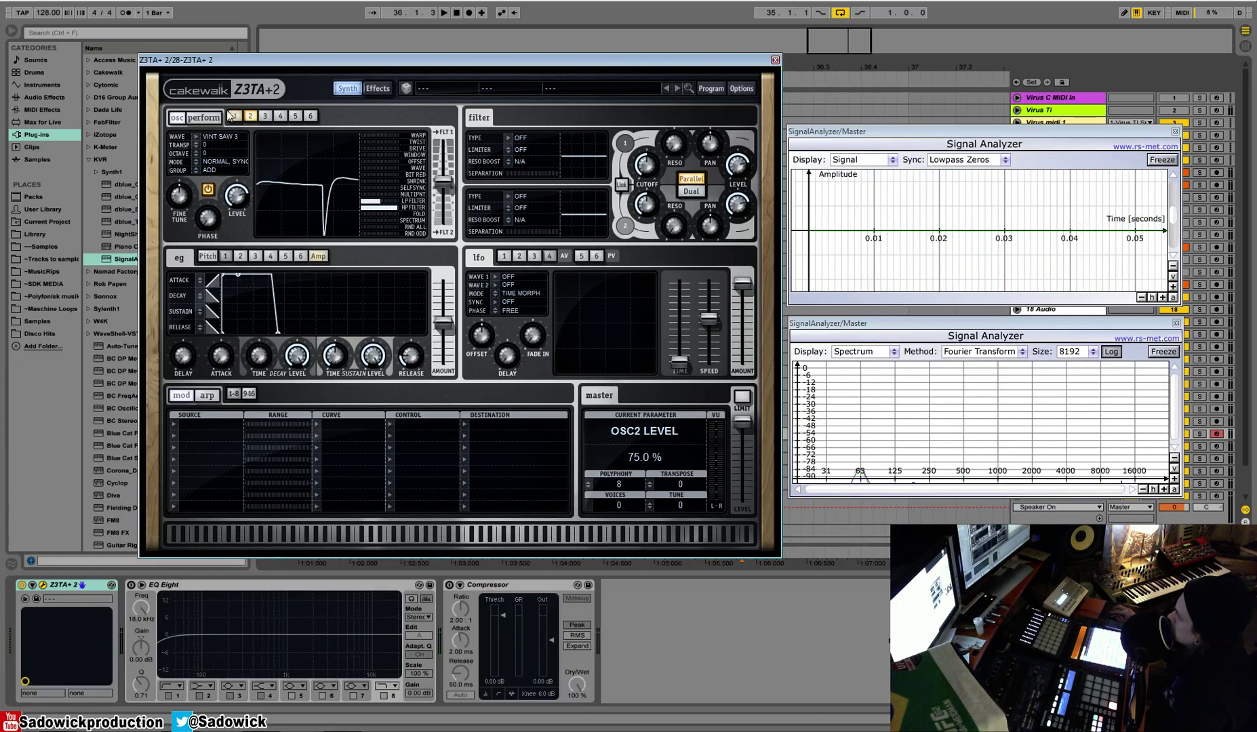
click(712, 88)
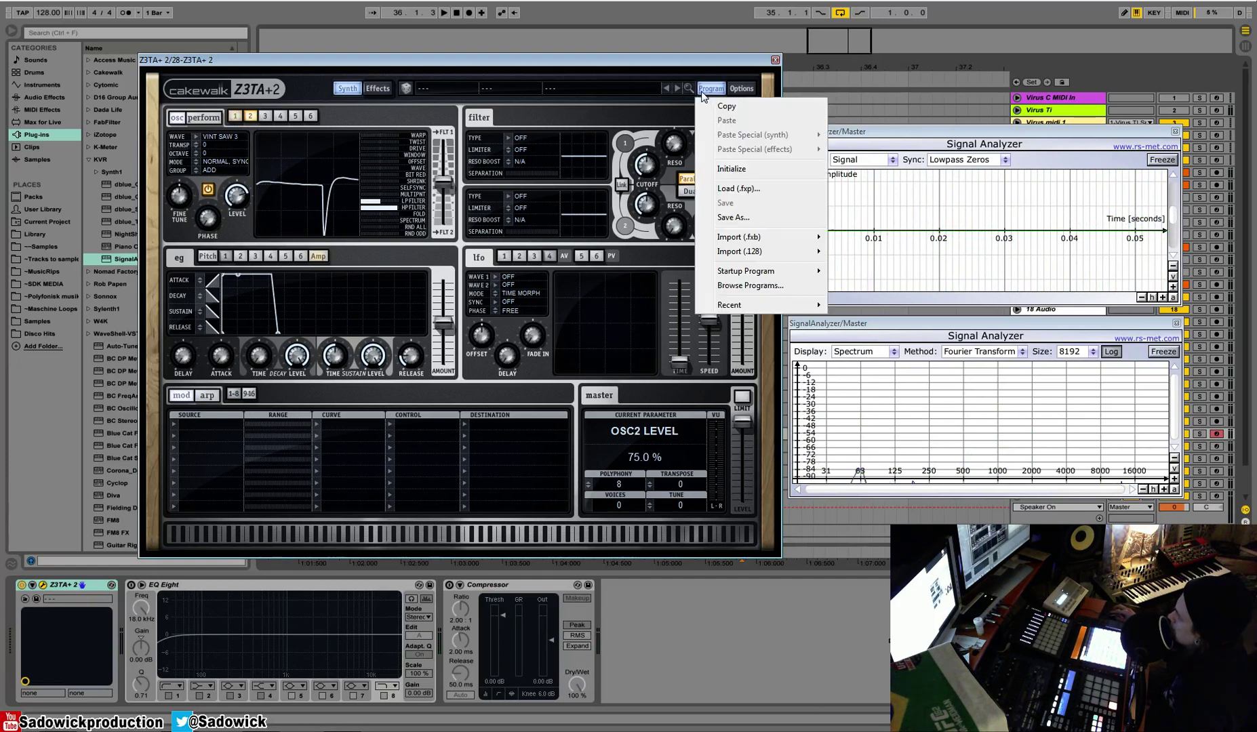
Initialize the patch and set the oscillator wave to Saw > VINT SAW 1
click(746, 169)
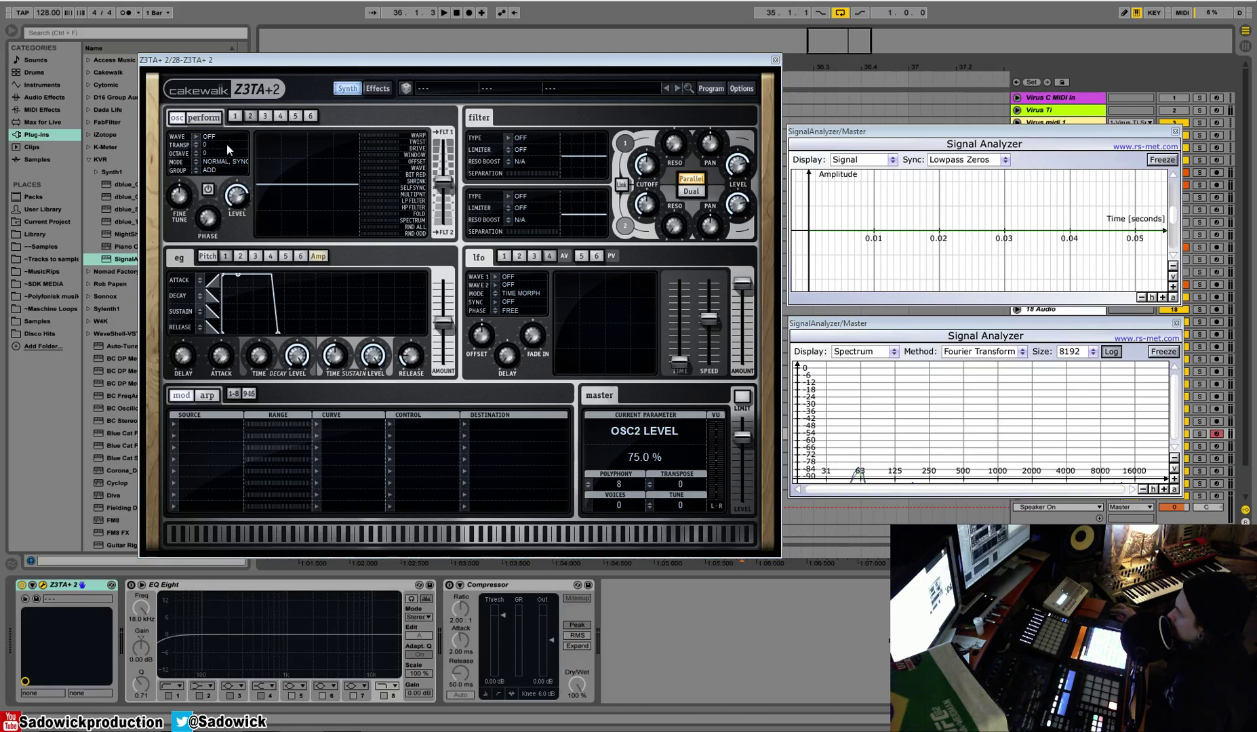
click(204, 118)
click(175, 117)
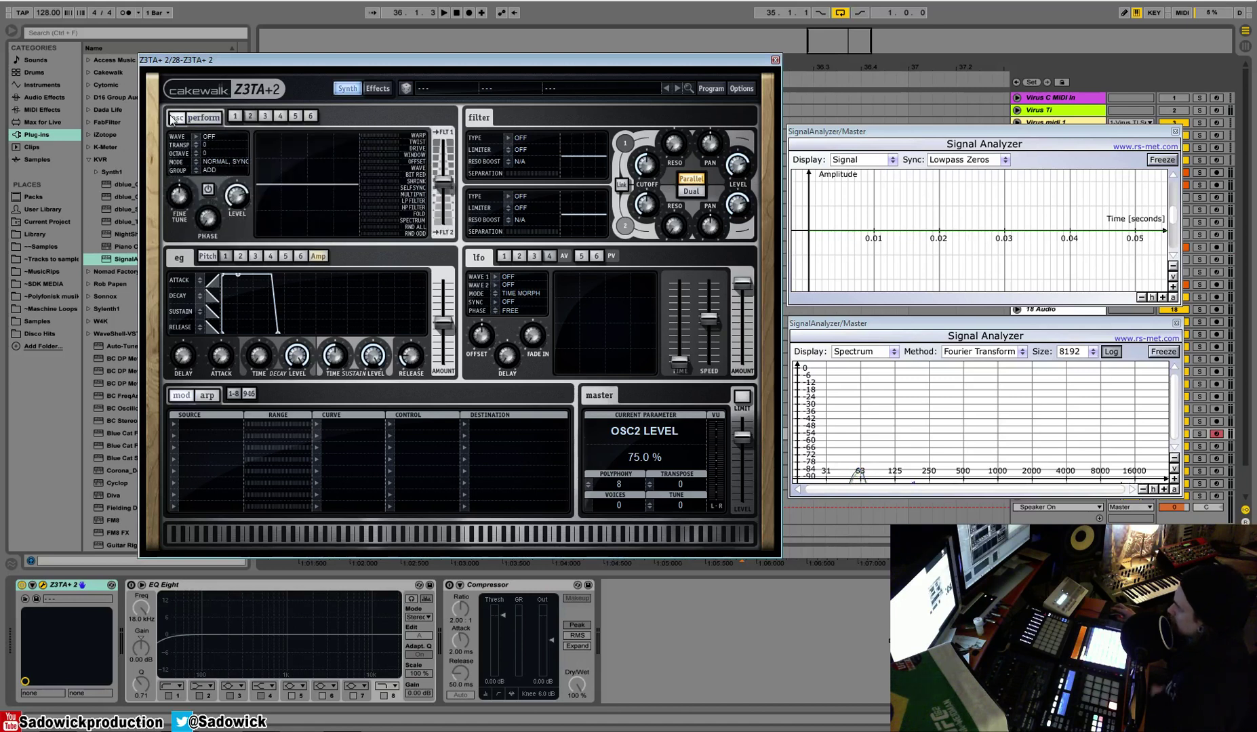
click(208, 138)
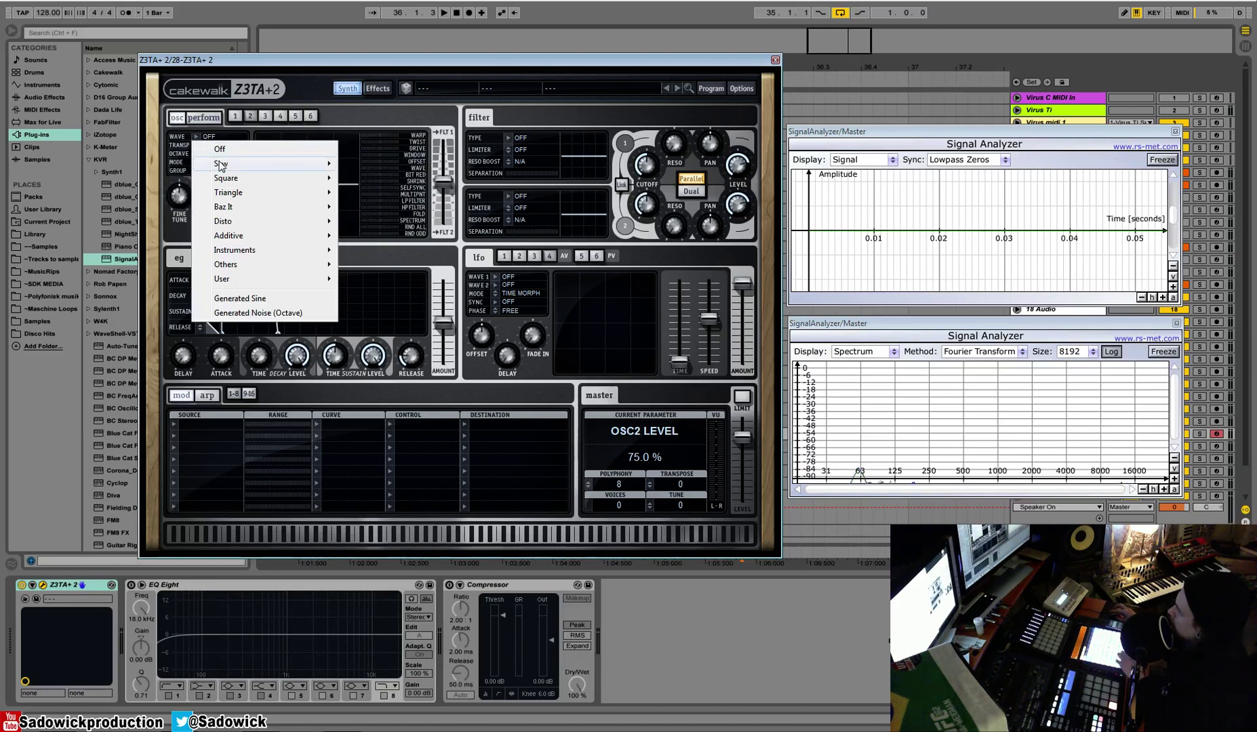
mouse_move(224, 163)
click(380, 166)
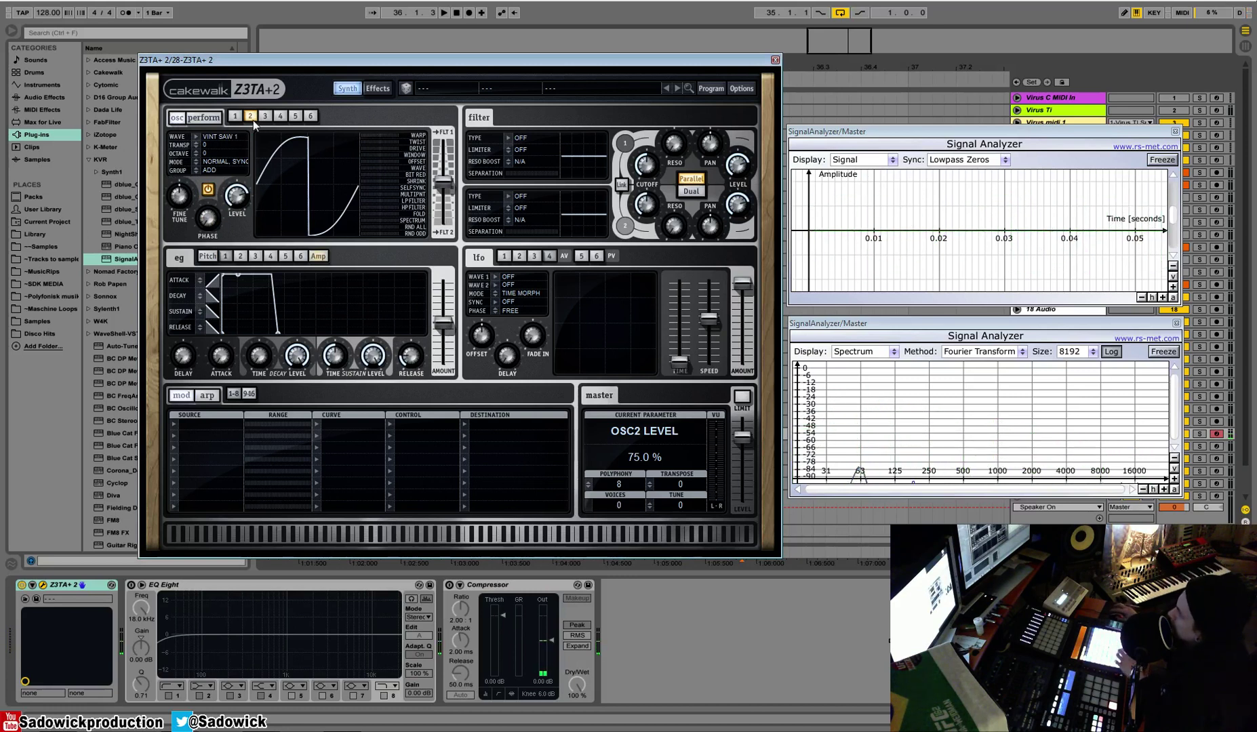
On the perform page, raise burst and drift to 72.5 % and slow the XY pad to 55.75 MPH
click(208, 119)
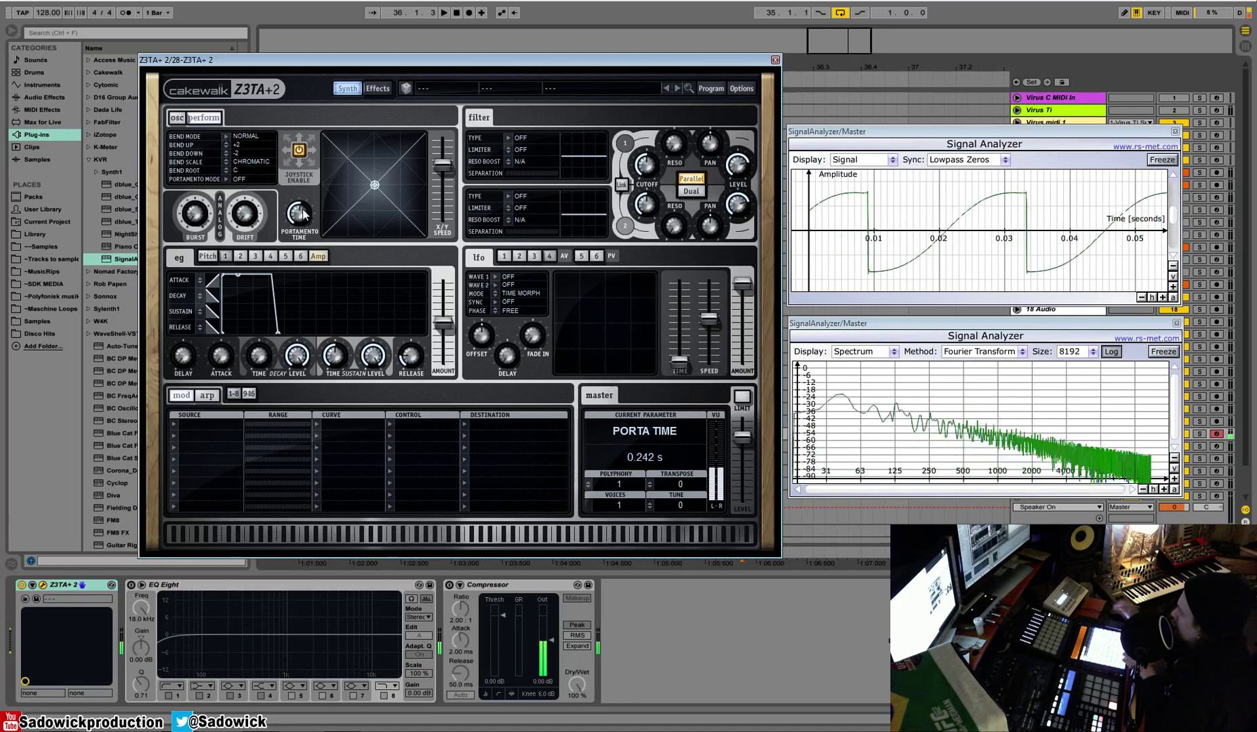
drag(203, 216, 226, 129)
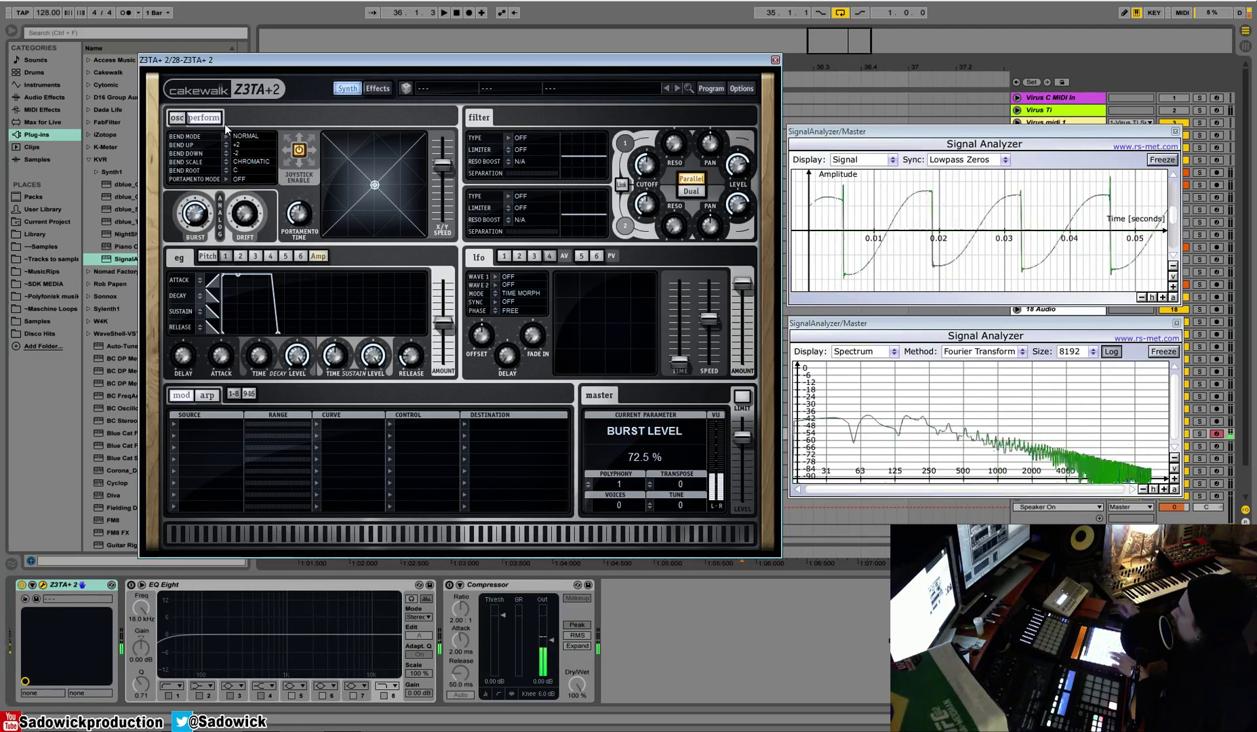
drag(244, 214, 261, 113)
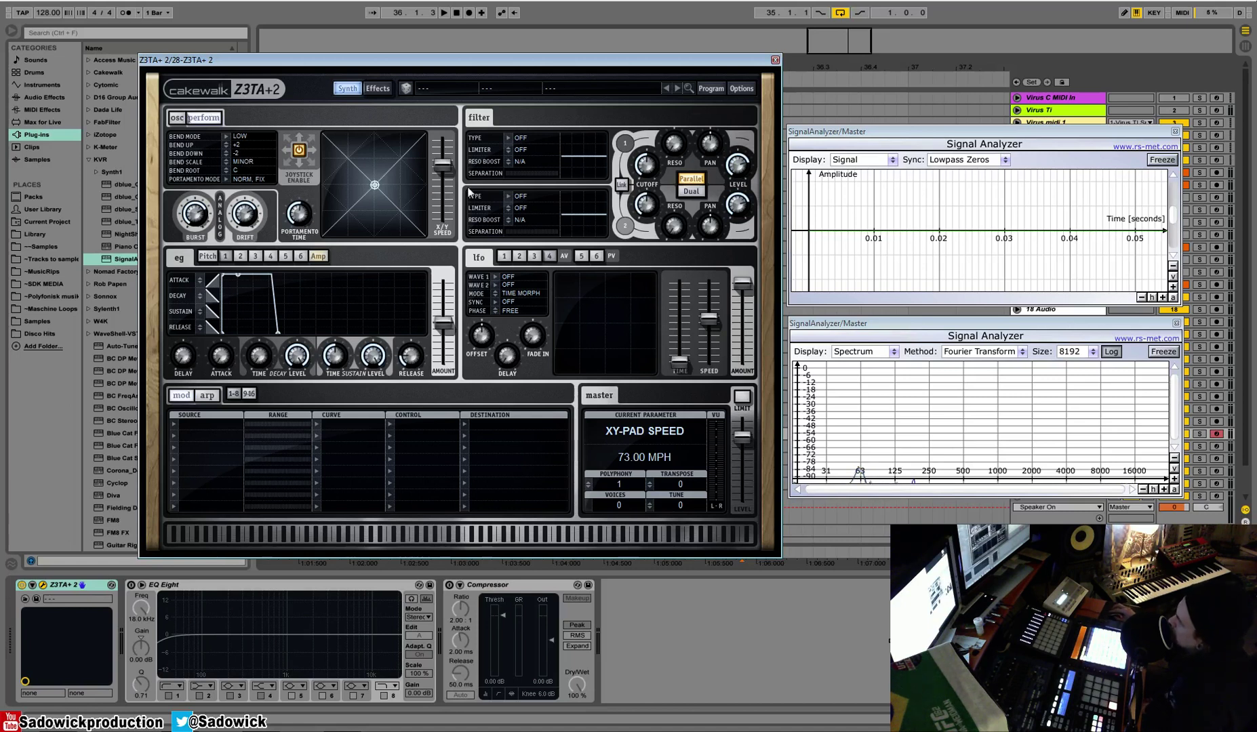
drag(450, 181, 444, 180)
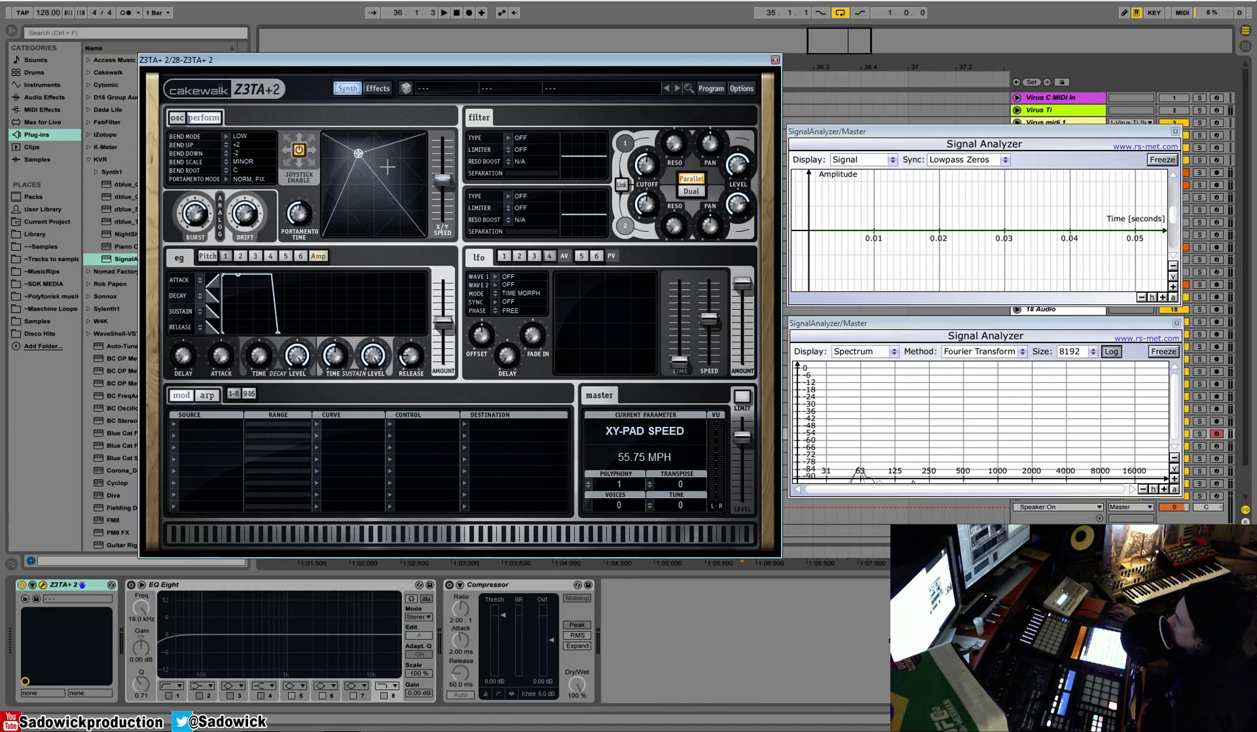
click(173, 118)
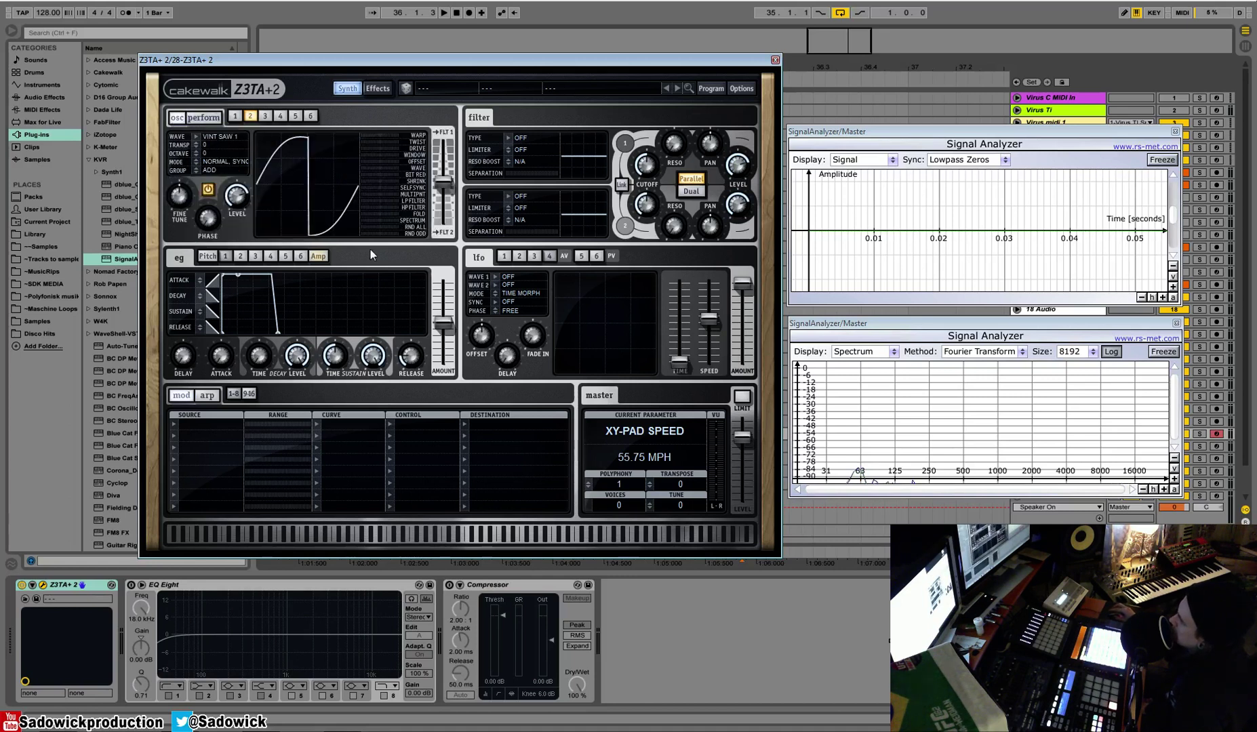